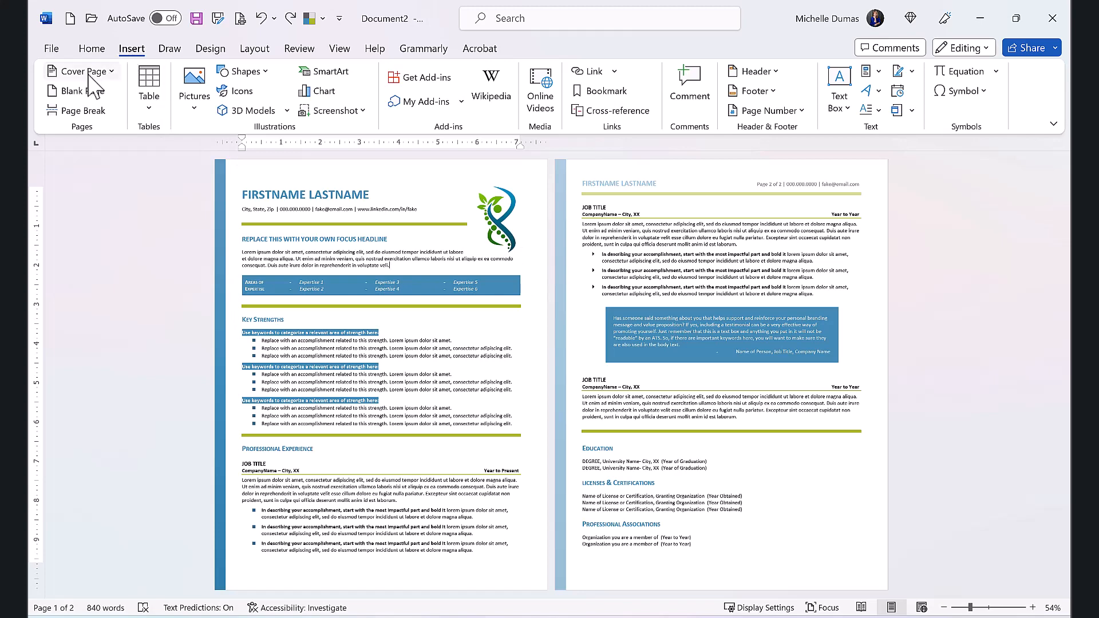
# Step: View the sources for inserting pictures and the options for changing the leaf logo beside the résumé name
pyautogui.click(193, 110)
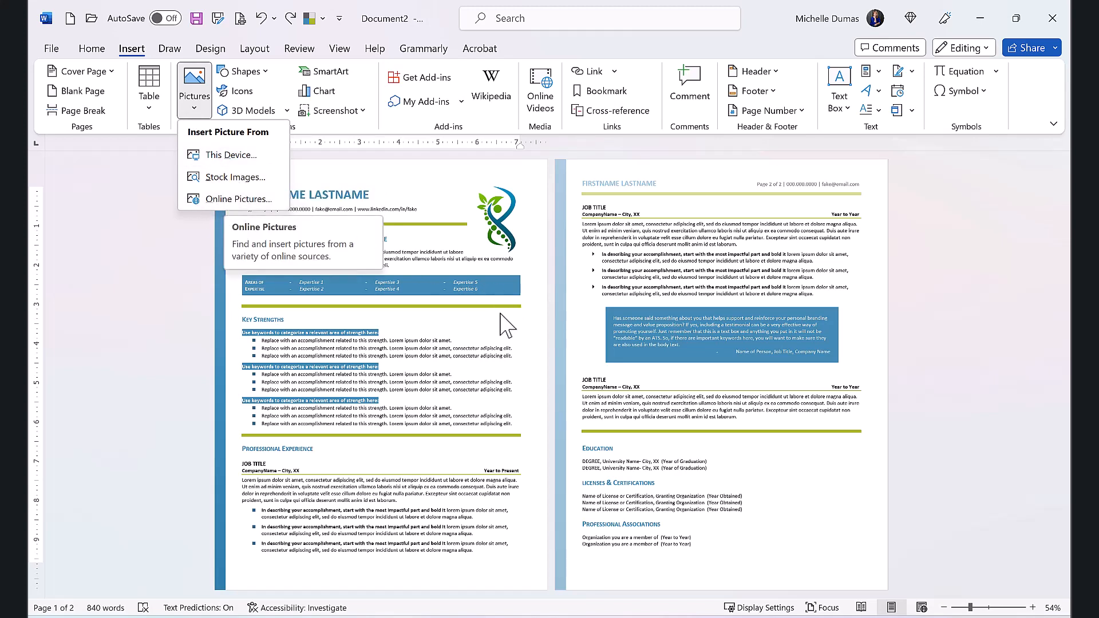
pyautogui.click(497, 255)
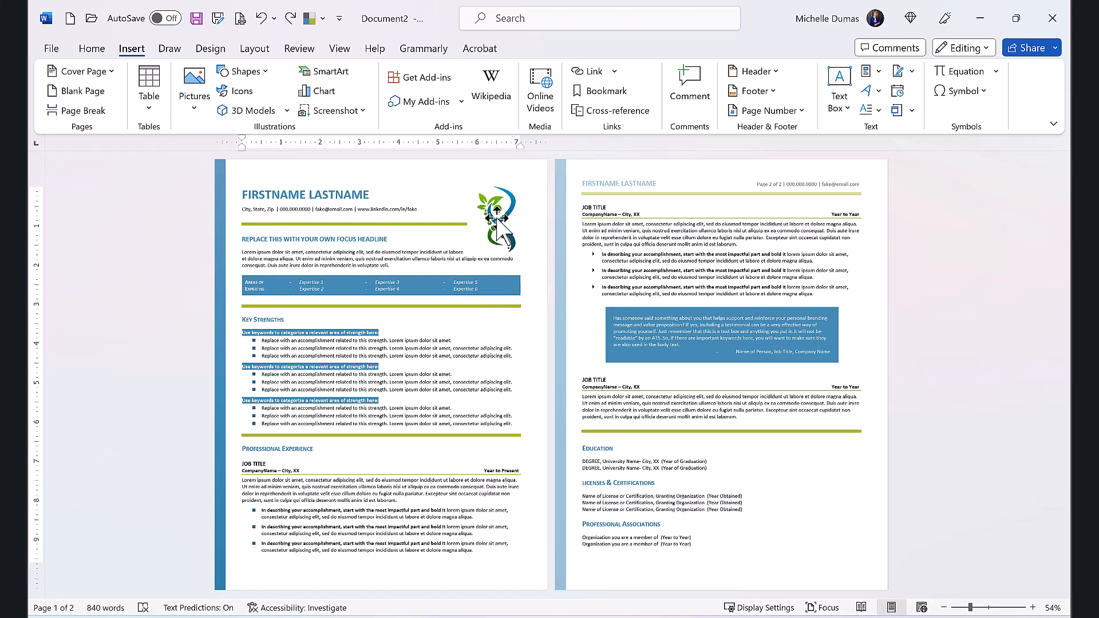
pyautogui.click(497, 225)
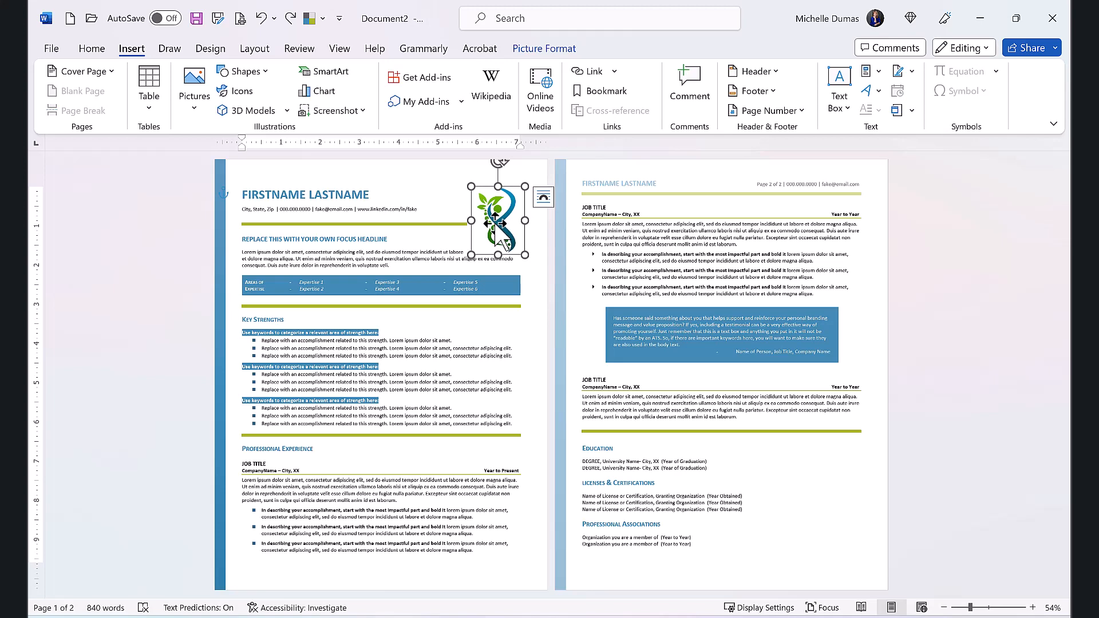
pyautogui.rightClick(498, 228)
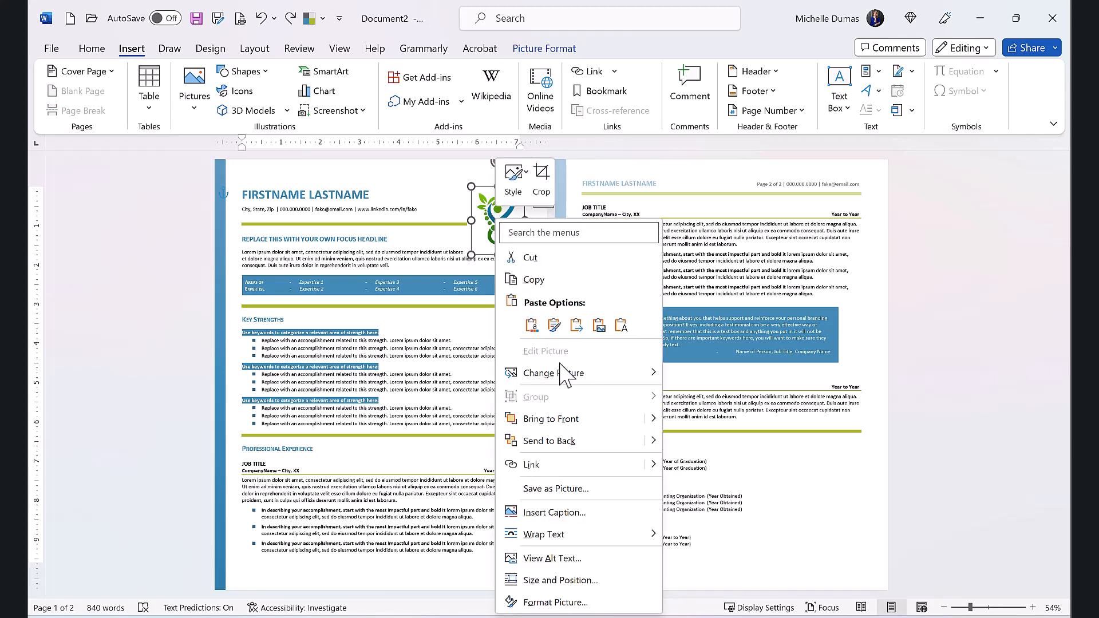
pyautogui.moveTo(551, 381)
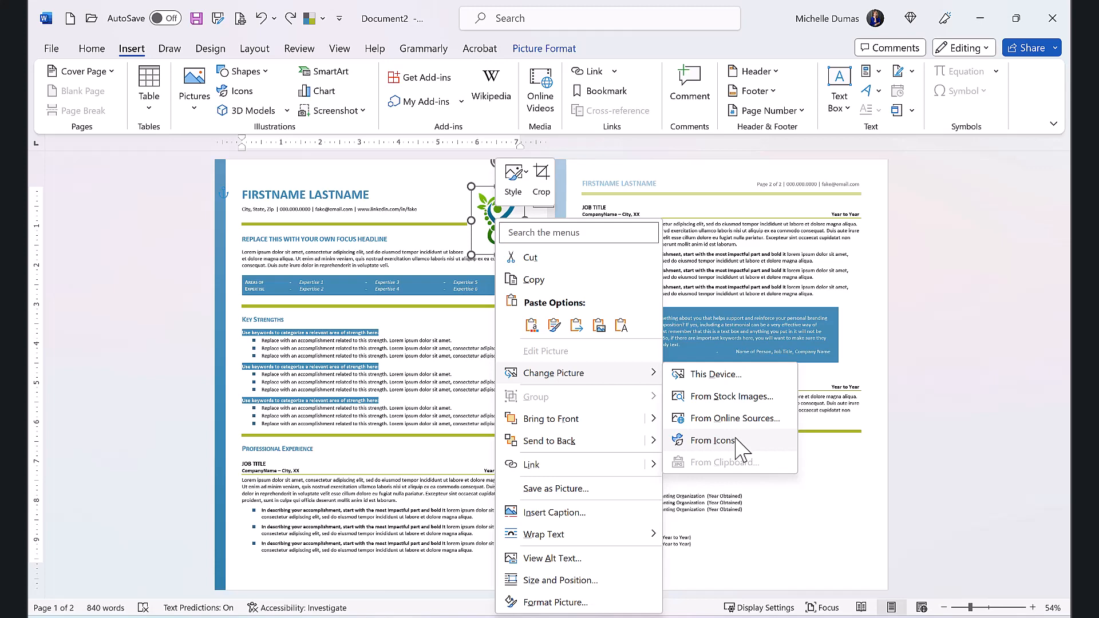
pyautogui.press('Escape')
pyautogui.press('Escape')
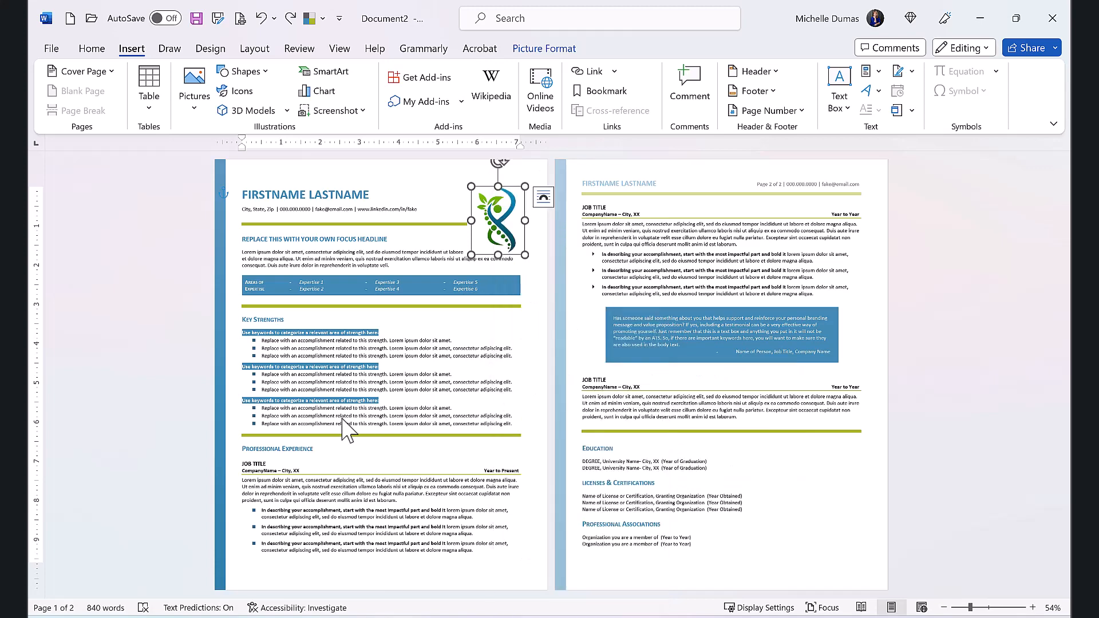
pyautogui.click(317, 318)
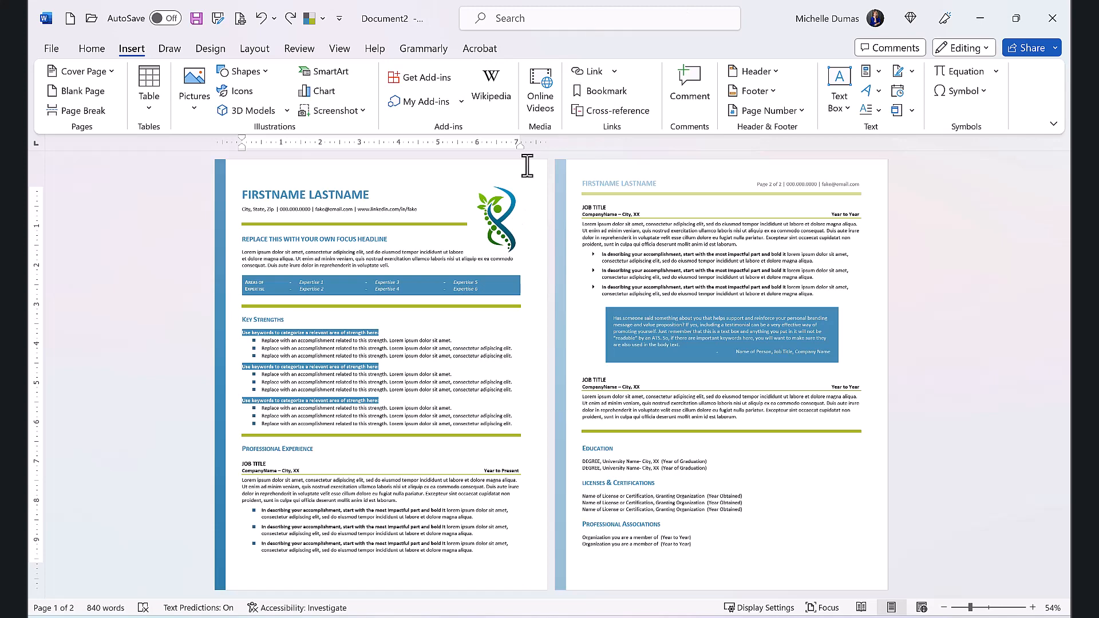
# Step: Set the text wrapping of the leaf logo beside the résumé name to Square
pyautogui.click(500, 225)
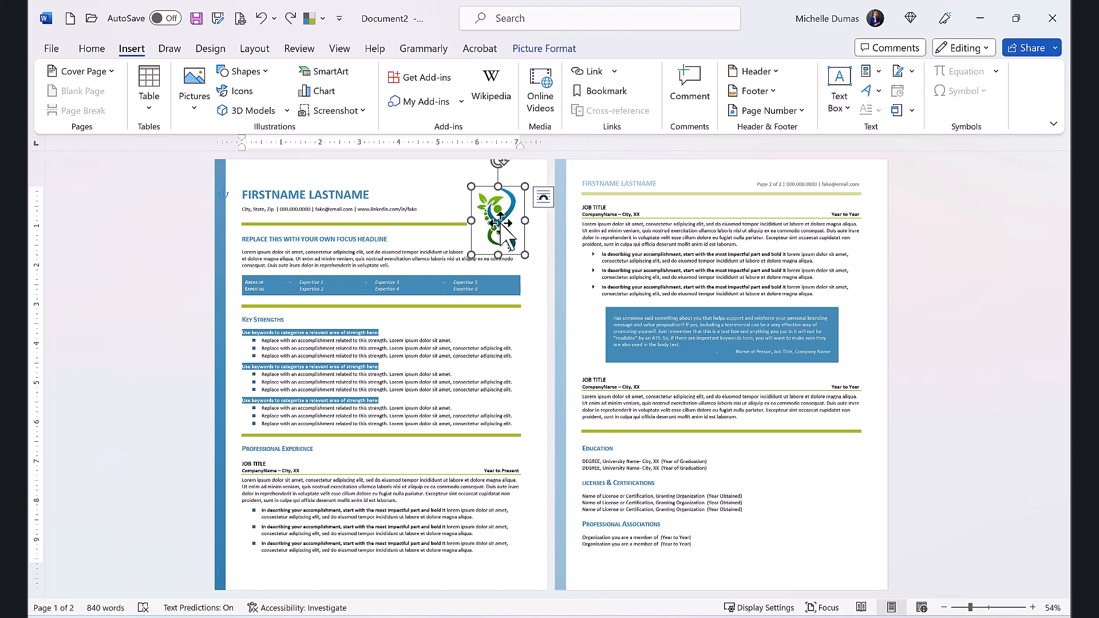
pyautogui.rightClick(500, 221)
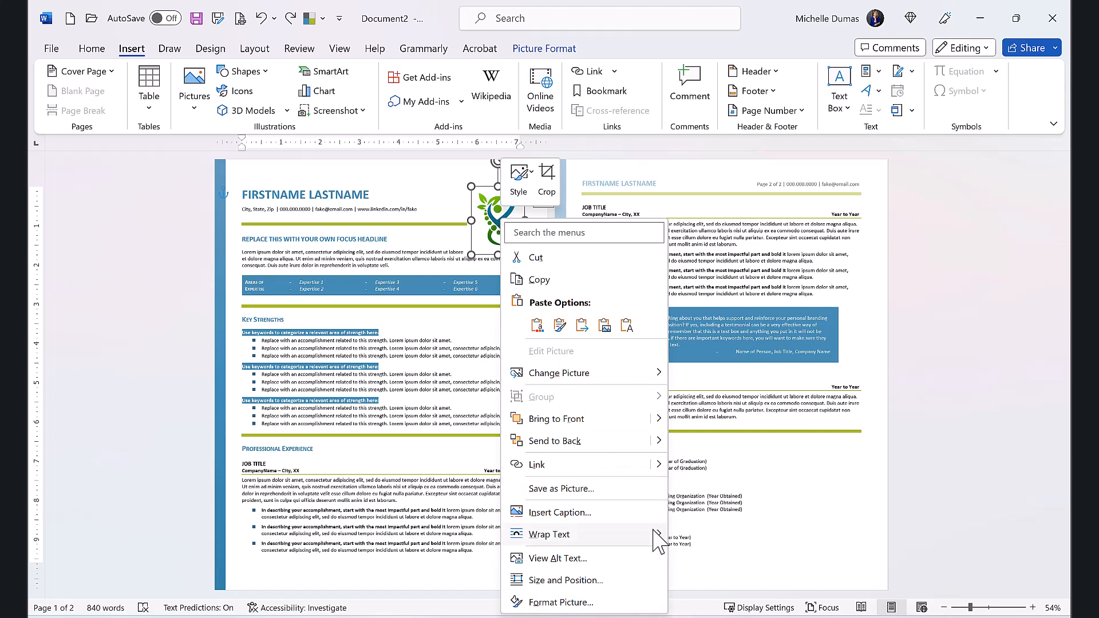
pyautogui.moveTo(653, 530)
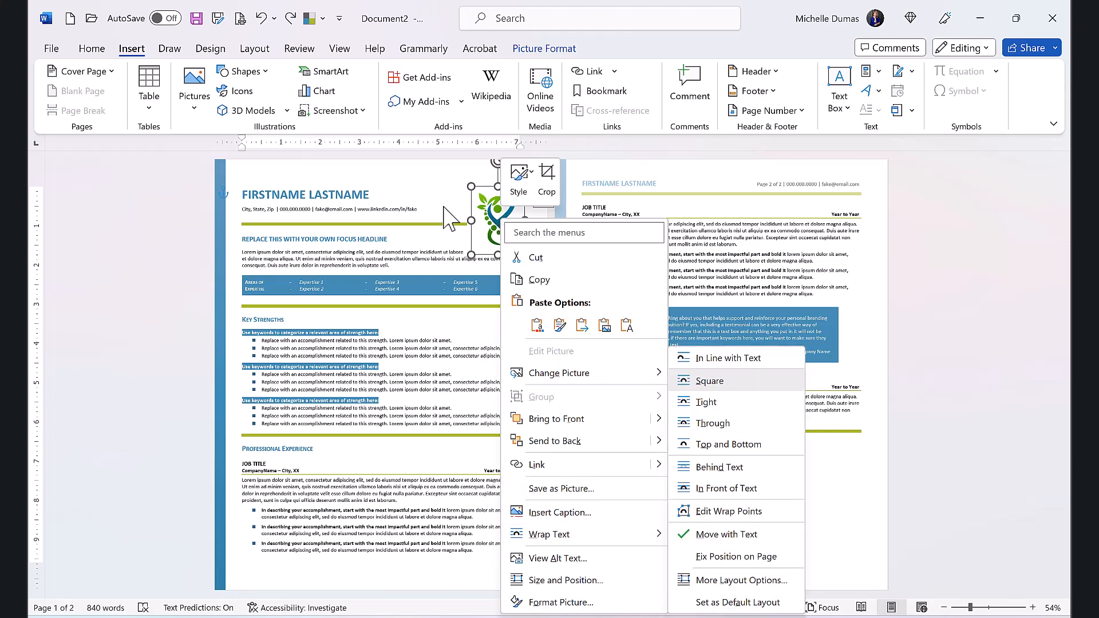
pyautogui.click(545, 48)
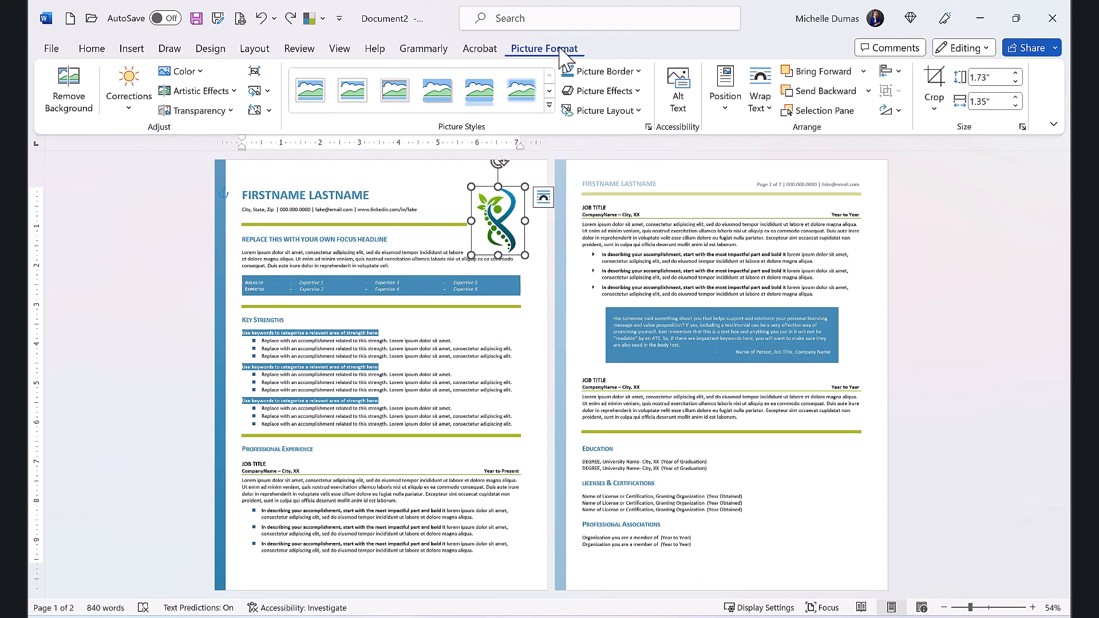
pyautogui.click(762, 113)
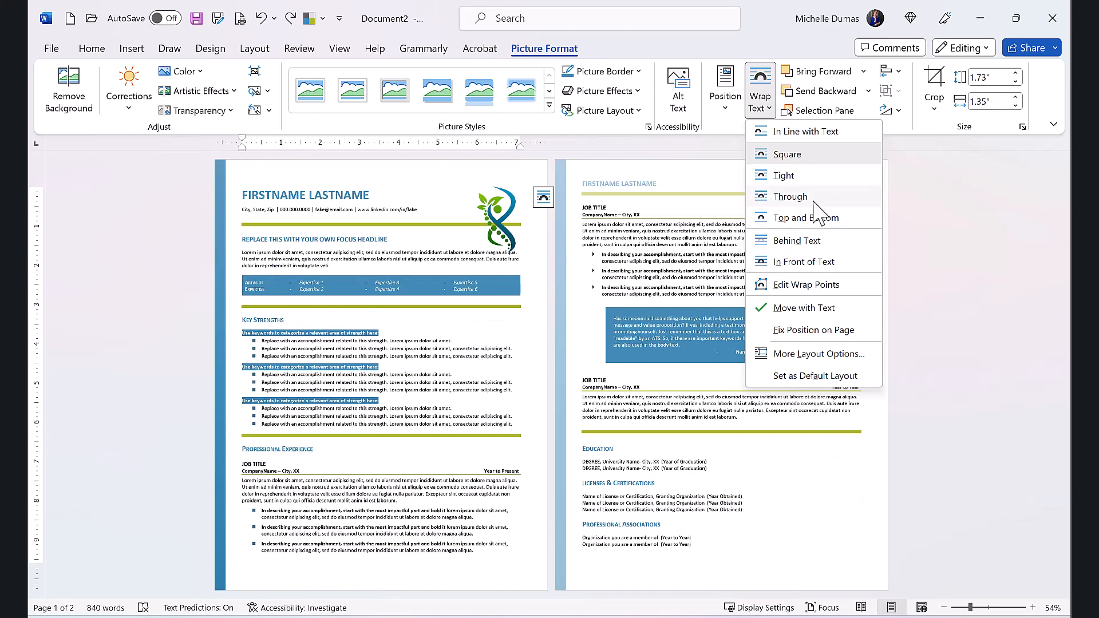
pyautogui.click(786, 155)
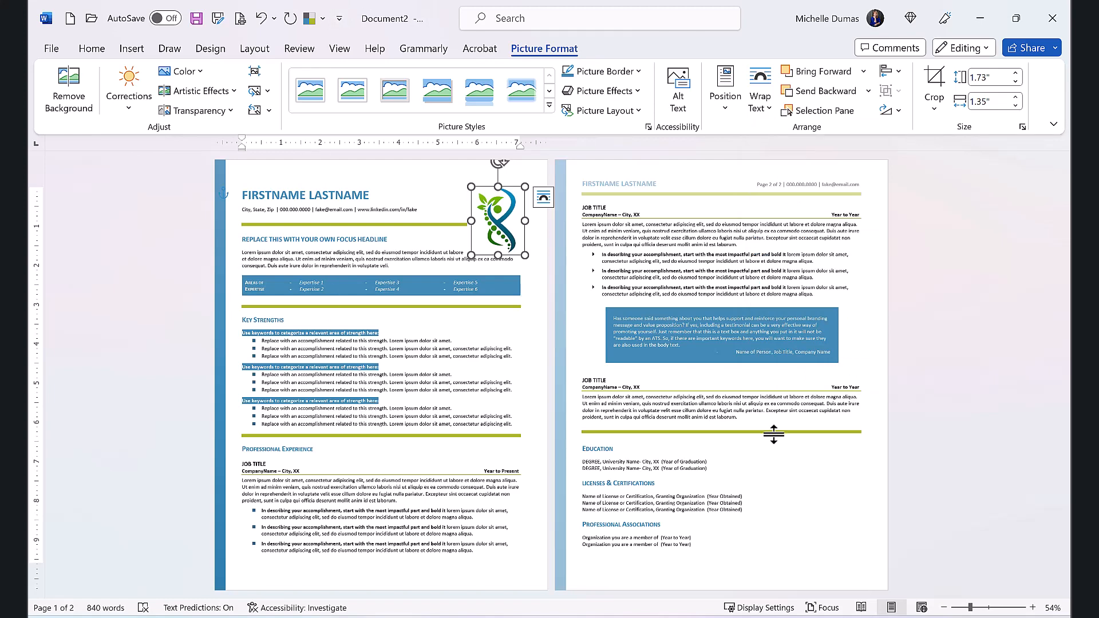
# Step: Switch to Document6 and examine the text wrapping options of the gear picture on the first page
pyautogui.moveTo(627, 617)
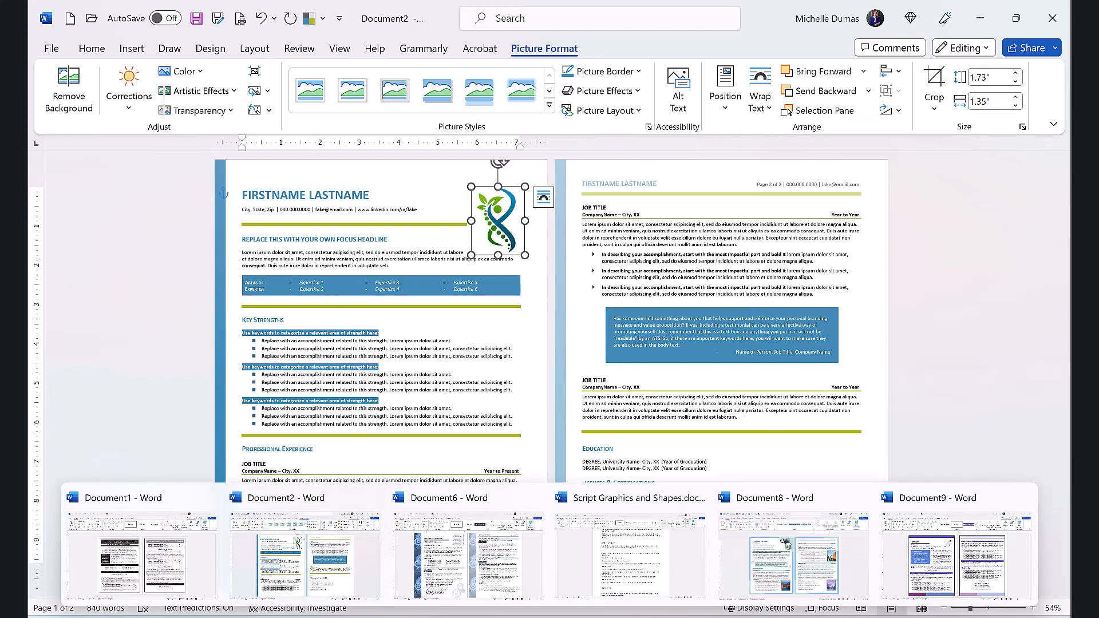
pyautogui.click(509, 579)
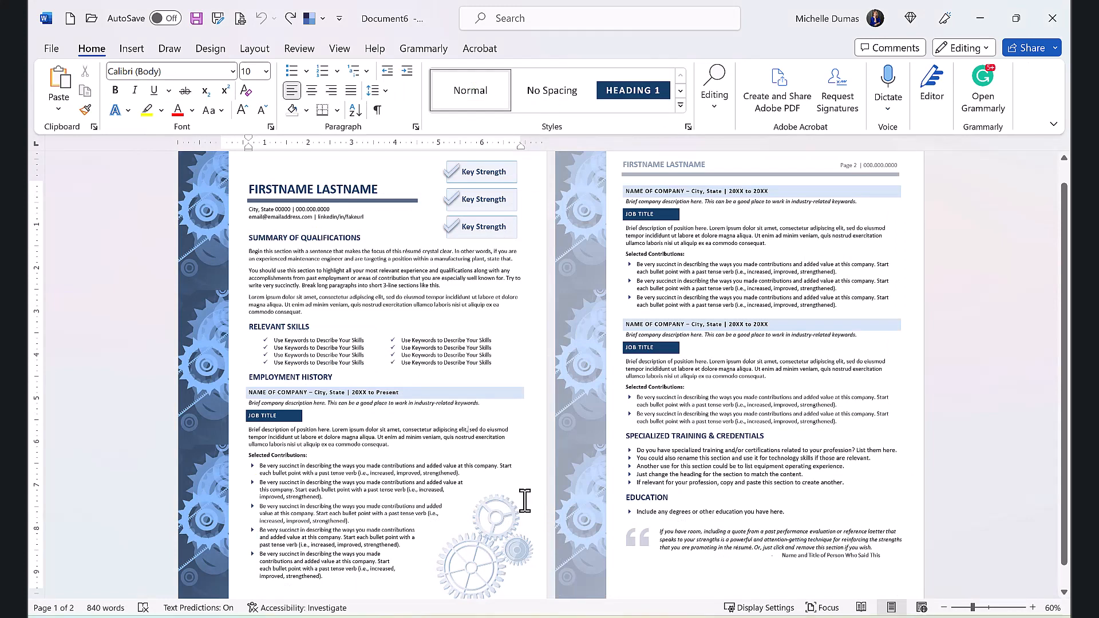
pyautogui.click(467, 568)
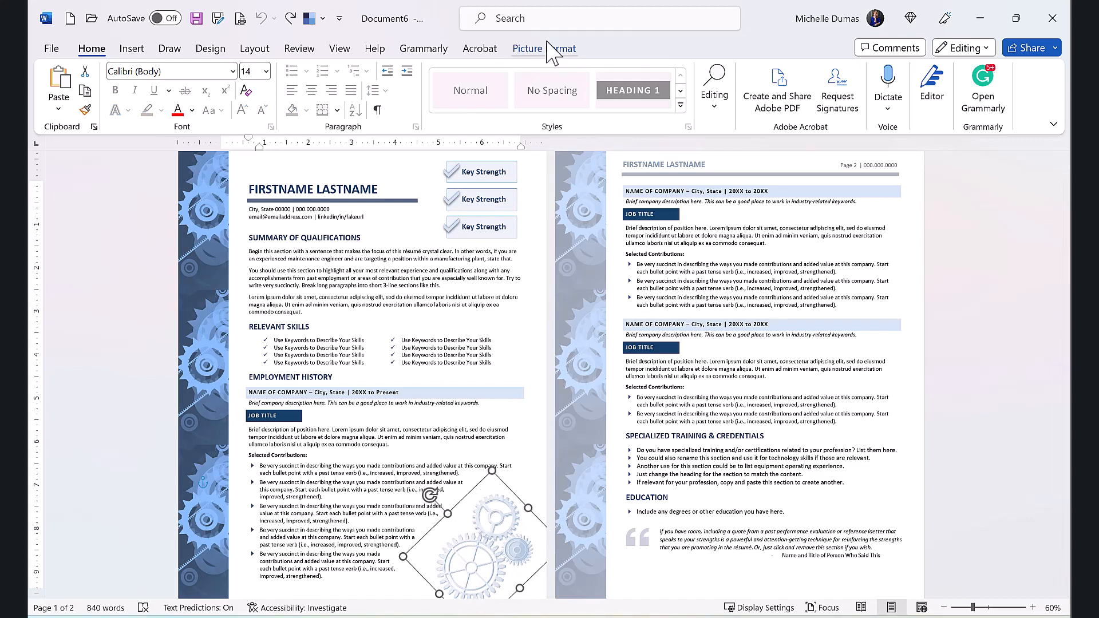
pyautogui.click(565, 51)
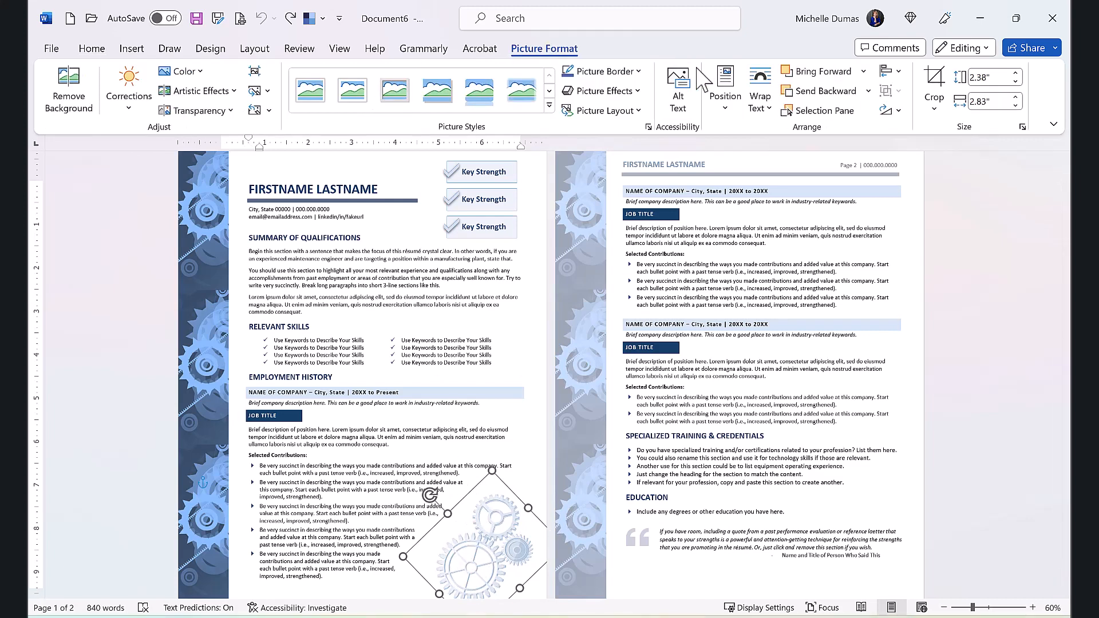
pyautogui.click(771, 115)
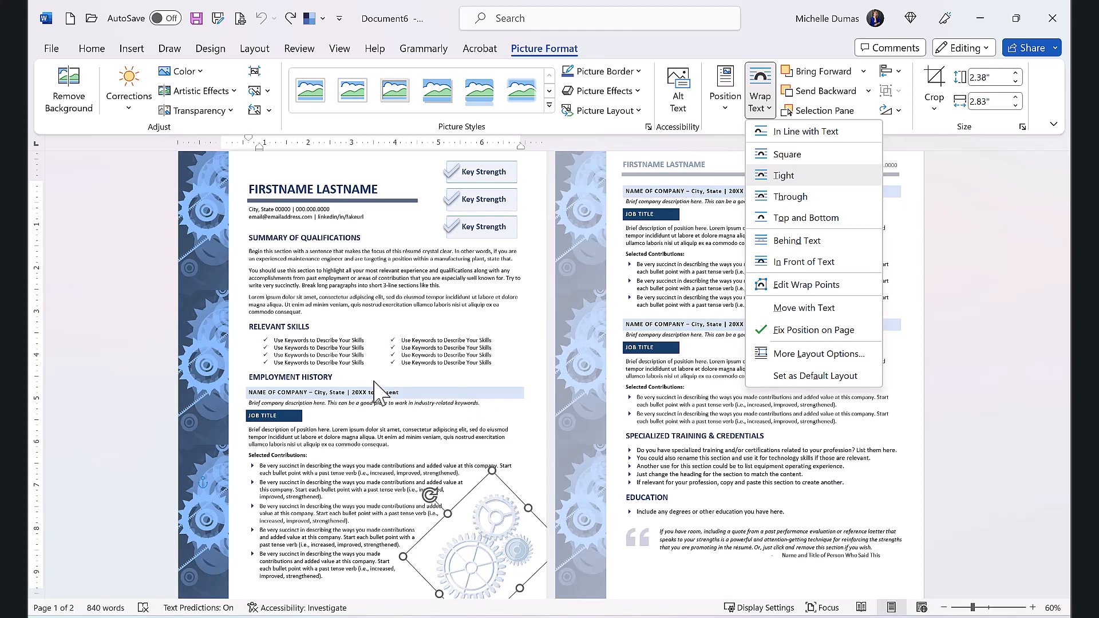
pyautogui.click(416, 419)
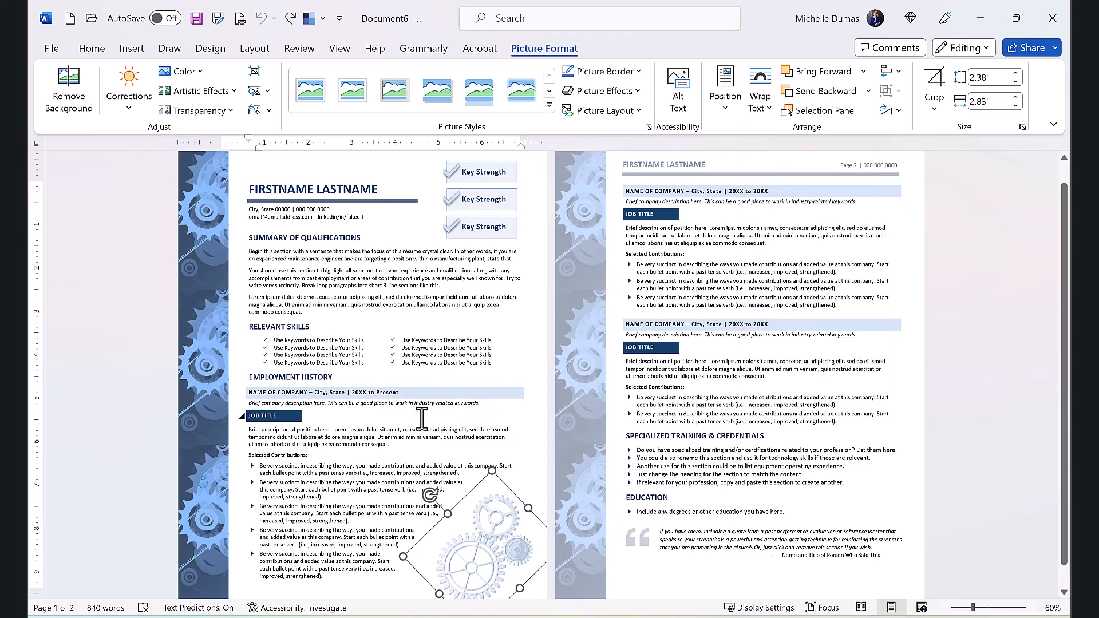
pyautogui.click(392, 480)
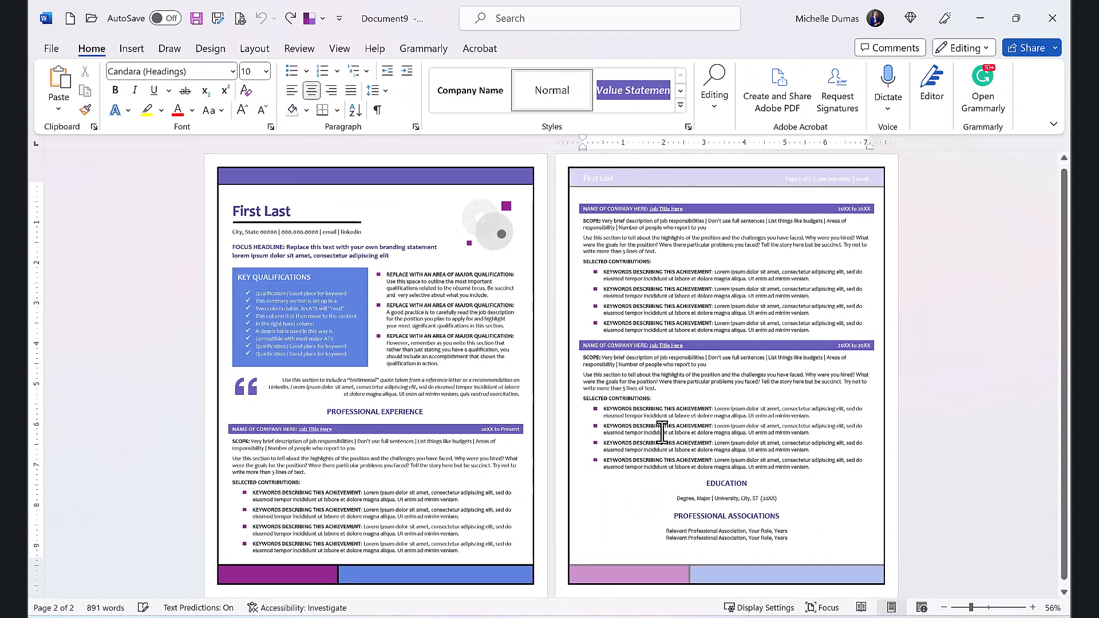
# Step: Replace the circles graphic beside the name in Document9 with the microscope illustration from the stock images
pyautogui.click(483, 226)
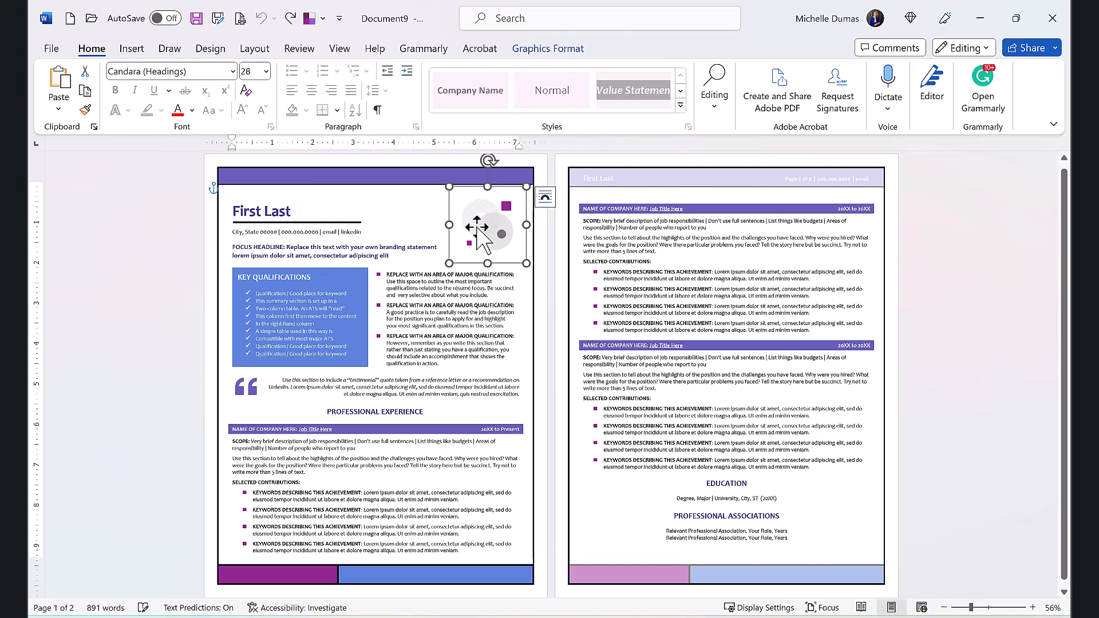
pyautogui.rightClick(481, 230)
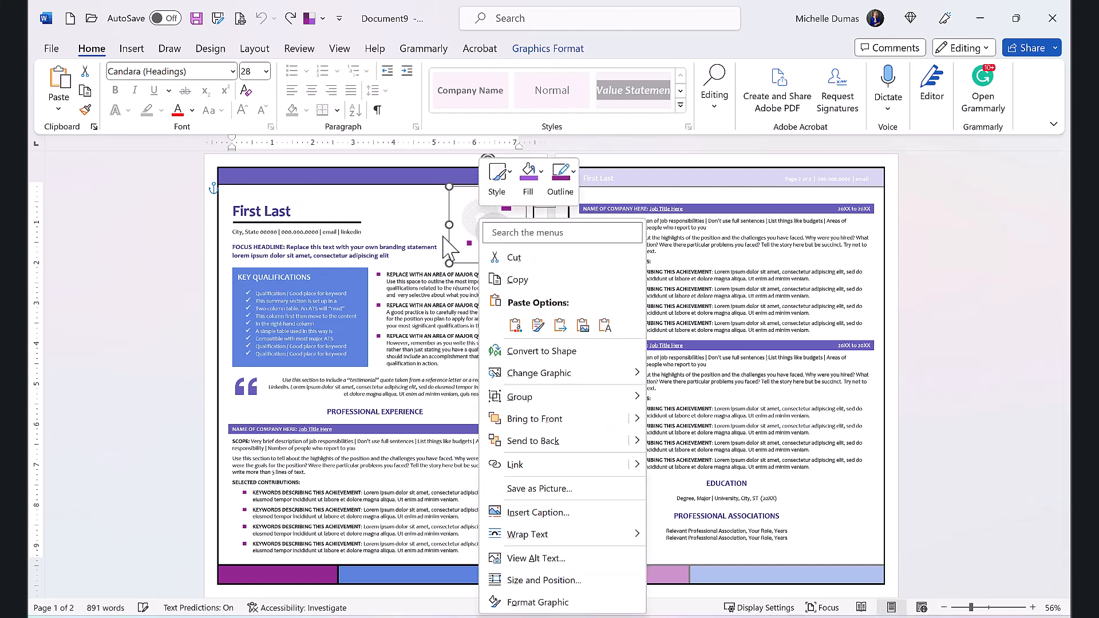
pyautogui.moveTo(518, 381)
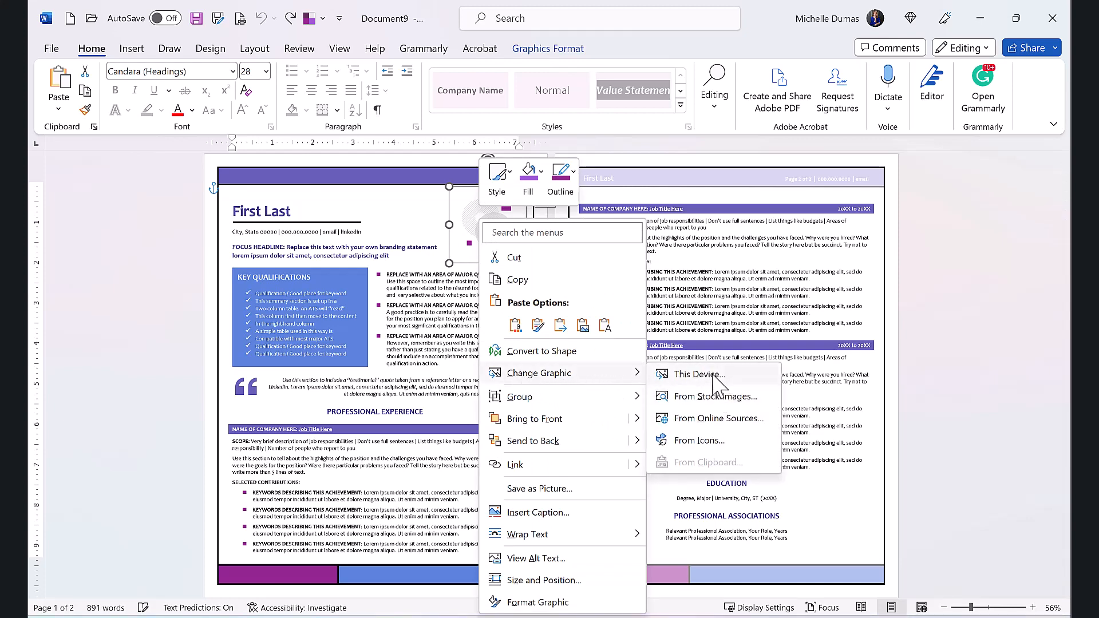
pyautogui.click(723, 399)
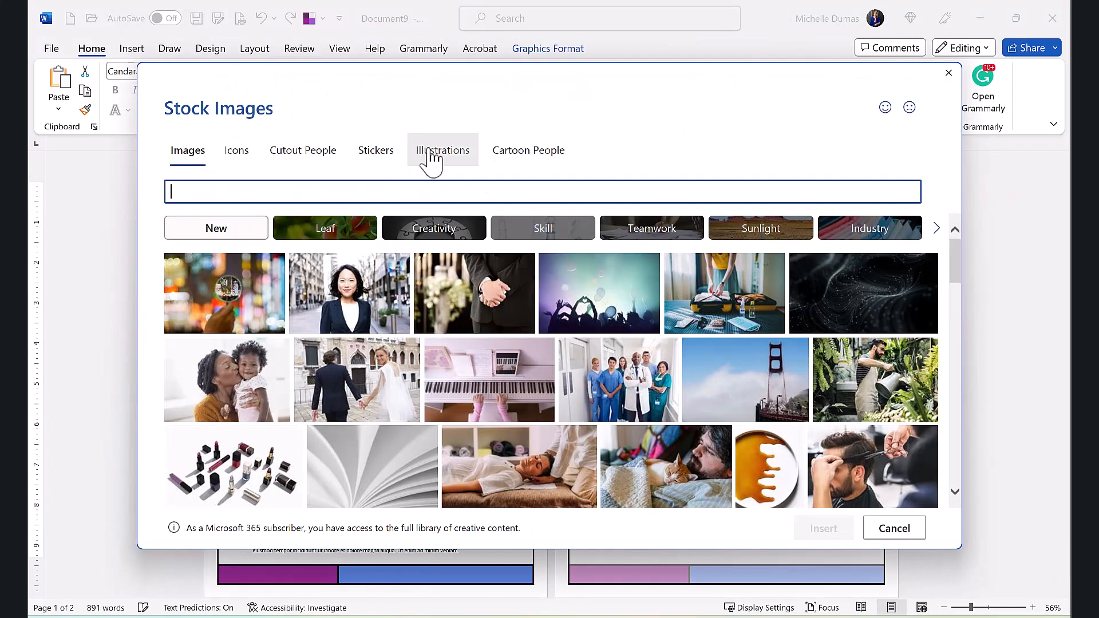
pyautogui.click(442, 151)
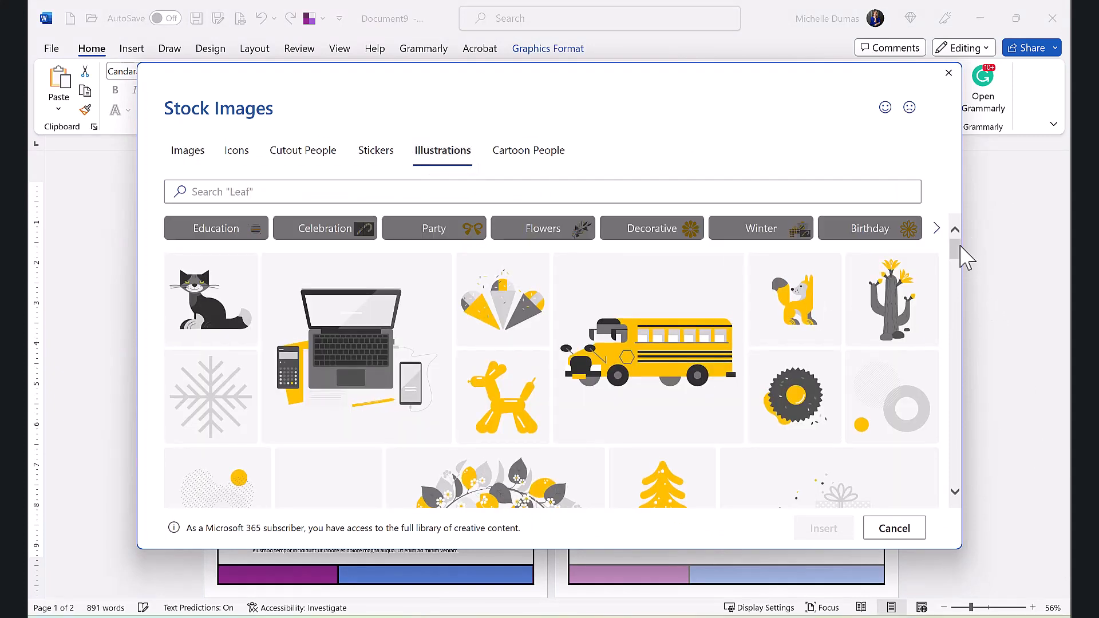
pyautogui.moveTo(959, 256); pyautogui.dragTo(956, 295)
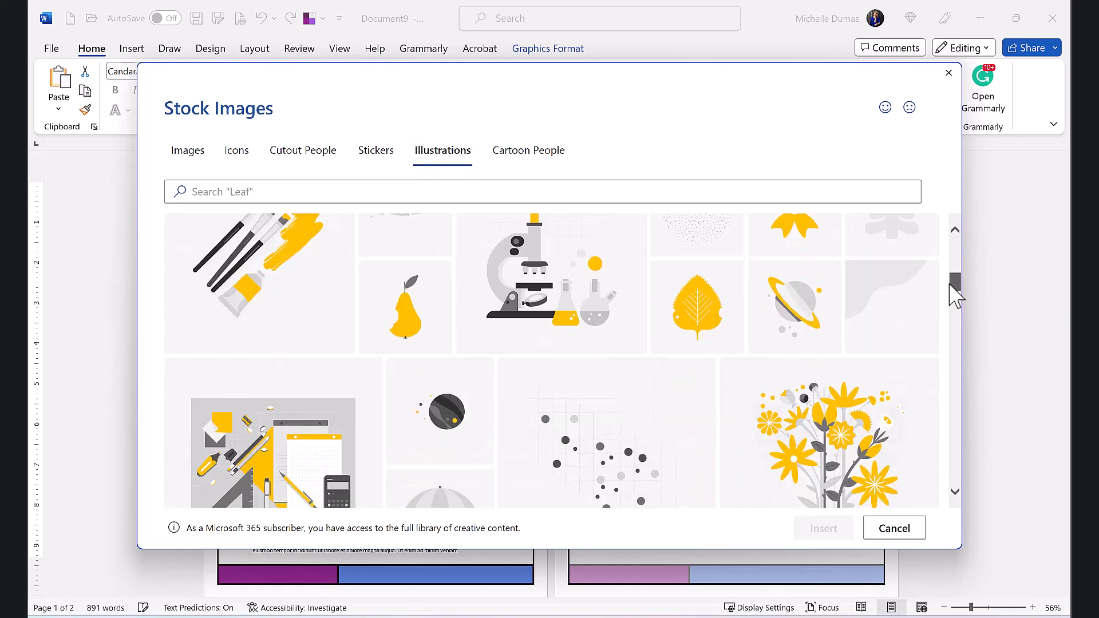
pyautogui.click(689, 343)
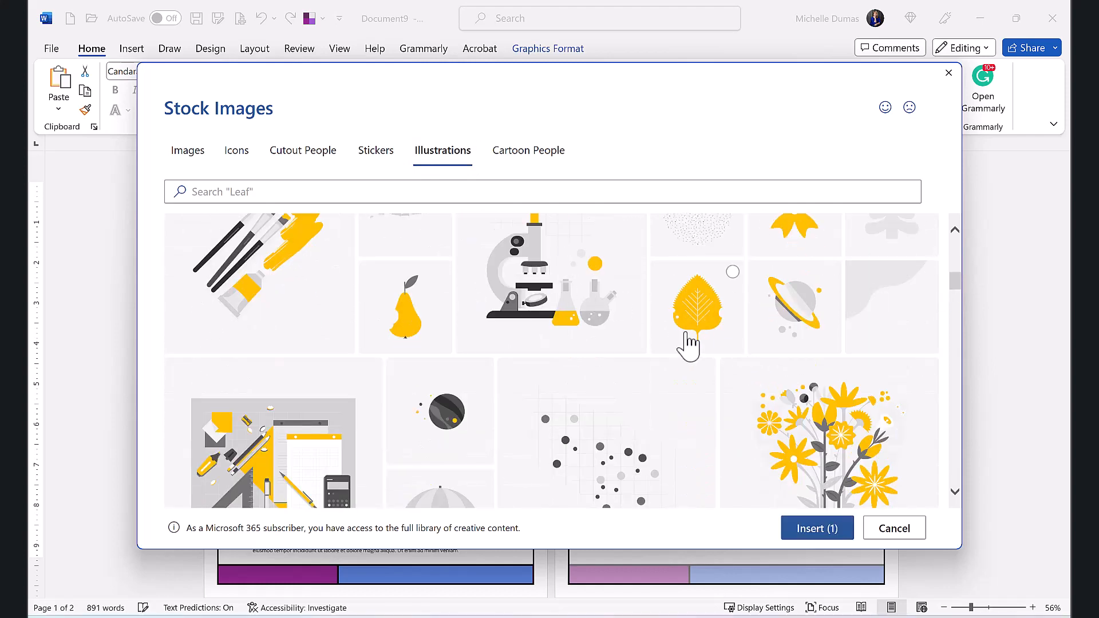
pyautogui.scroll(1, 618, 366)
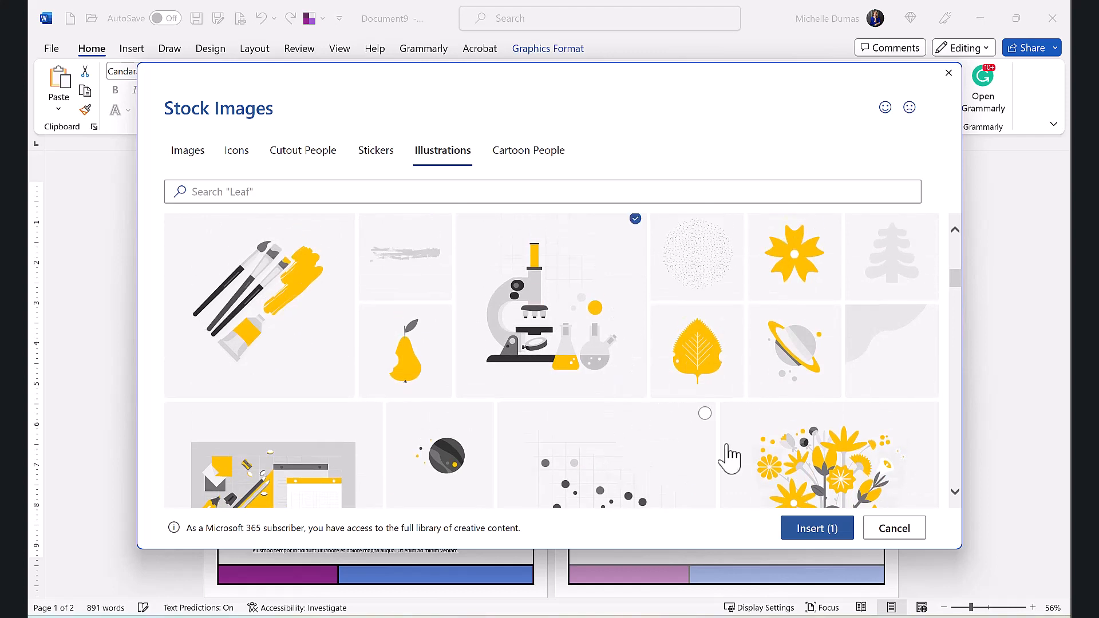
pyautogui.click(814, 533)
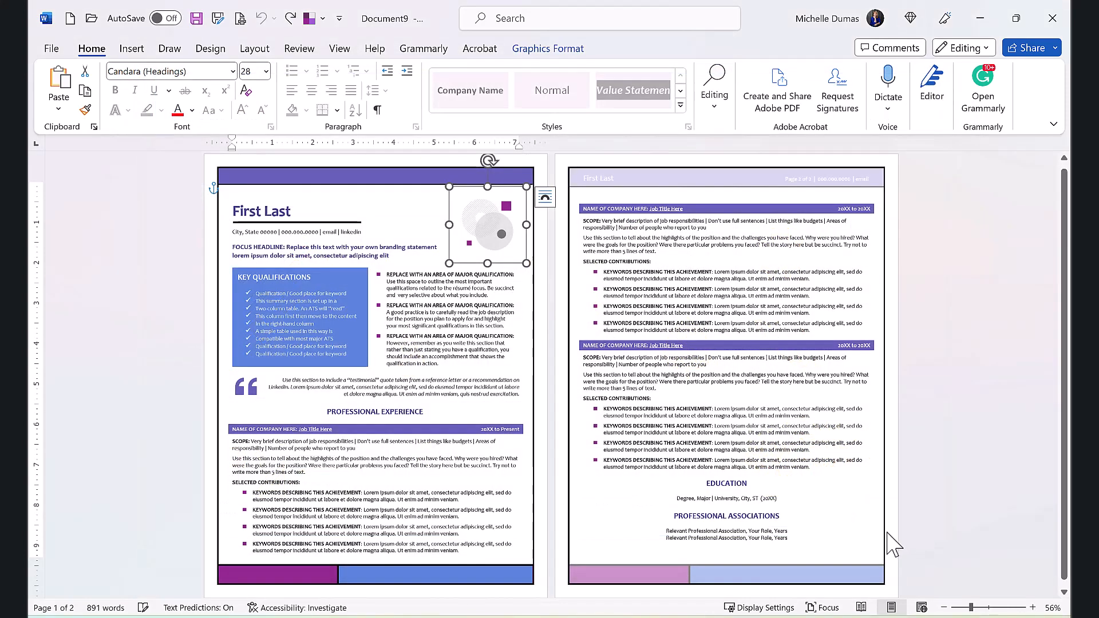
# Step: Undo the replacement of the graphic beside the name
pyautogui.click(479, 303)
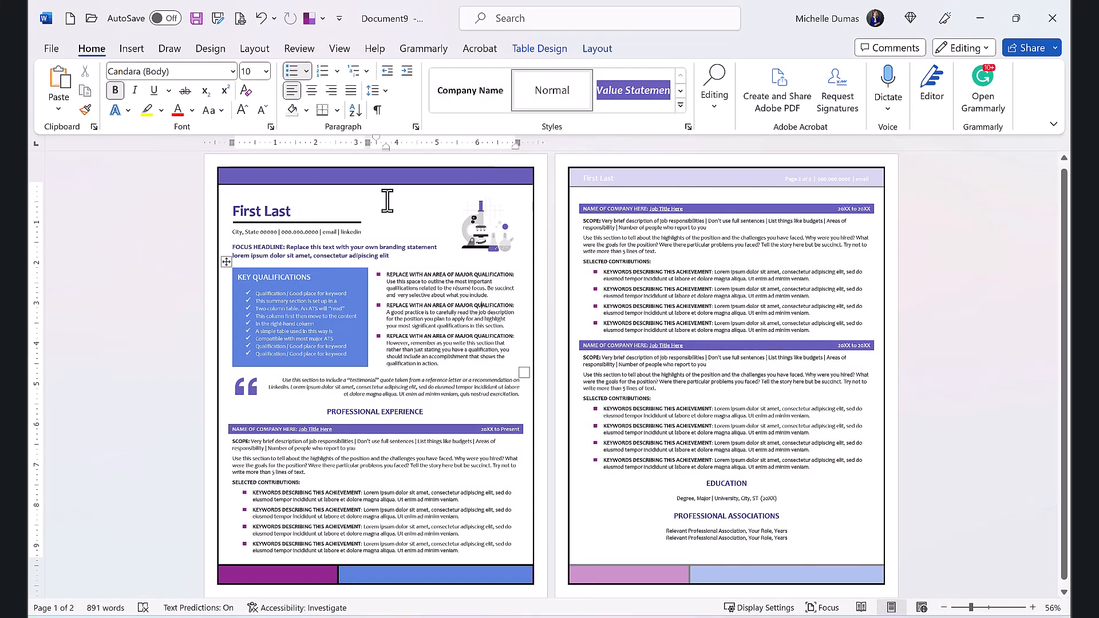
pyautogui.click(261, 18)
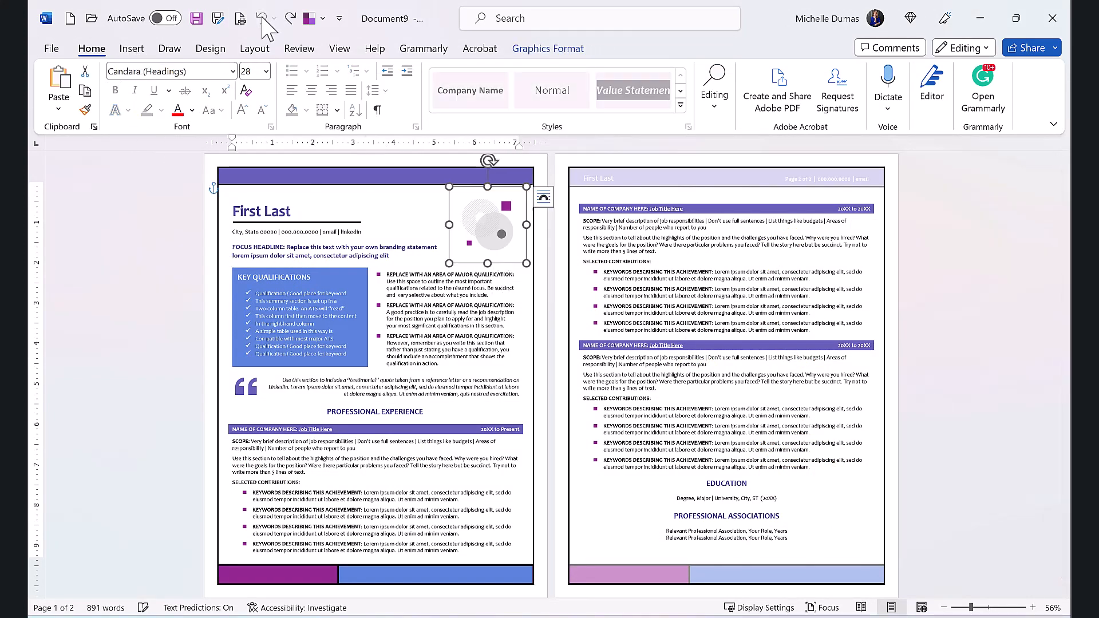
pyautogui.click(252, 369)
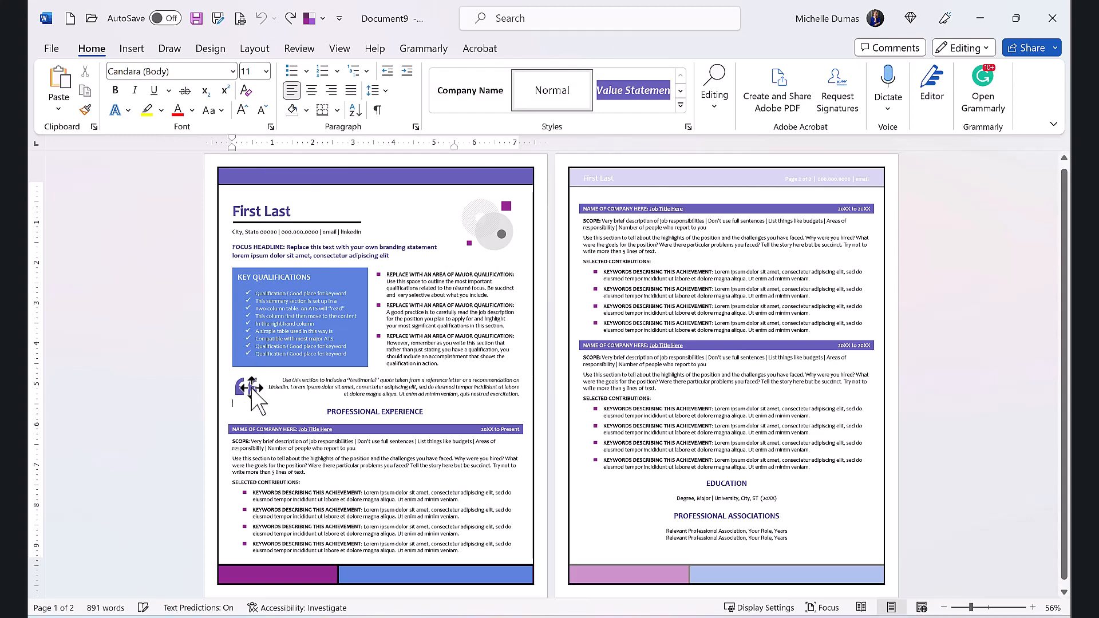
pyautogui.click(251, 388)
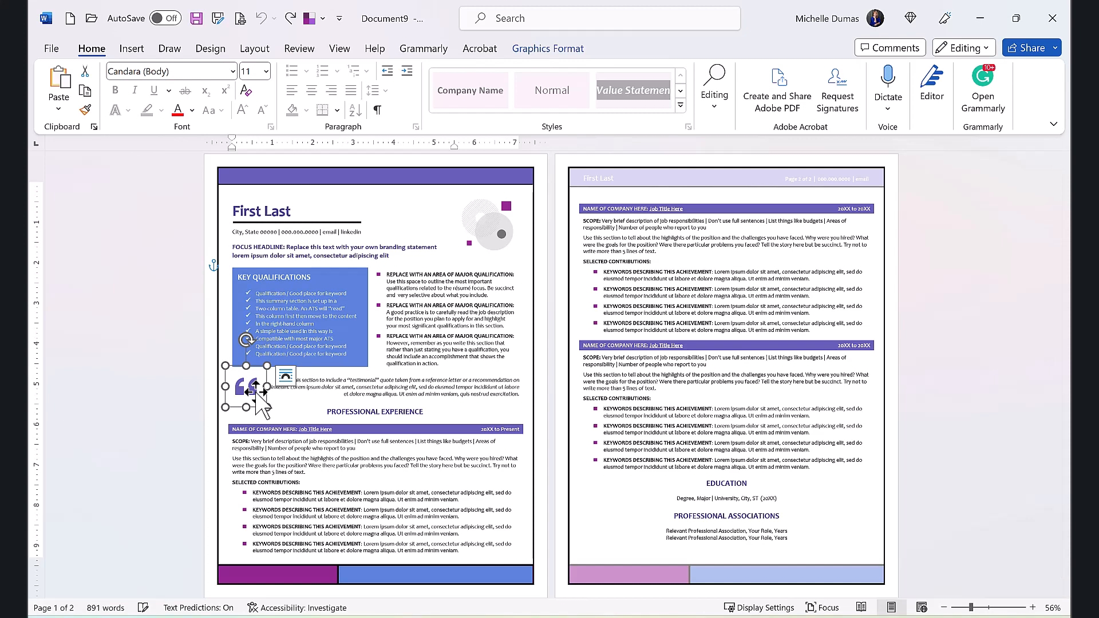
pyautogui.click(233, 248)
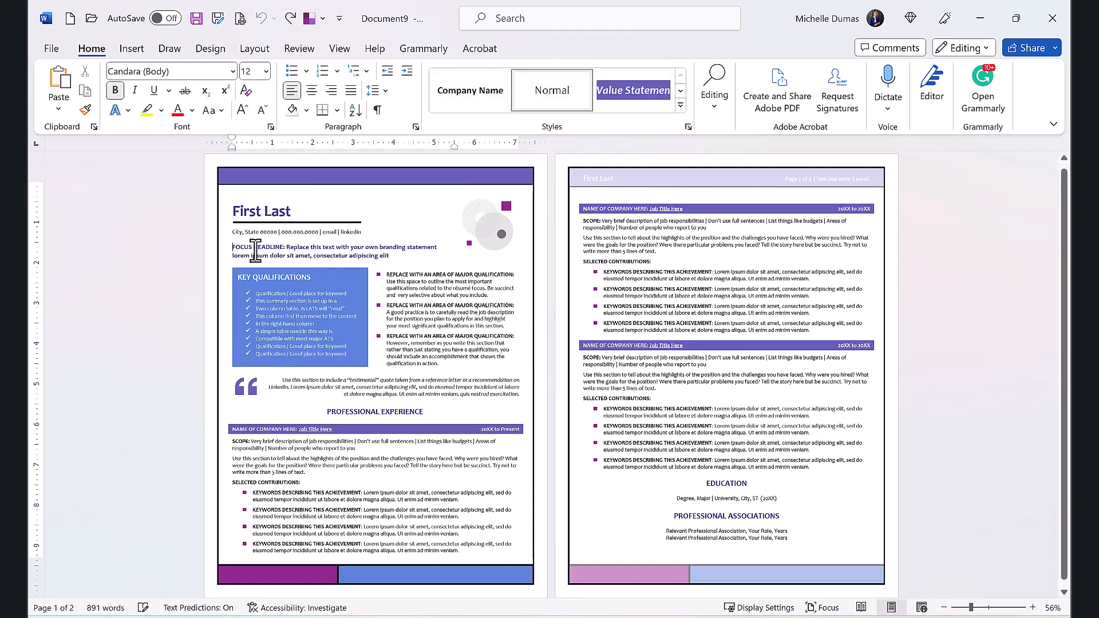
# Step: View the Icons category of the stock image library for inserting a picture and leave without inserting anything
pyautogui.click(131, 50)
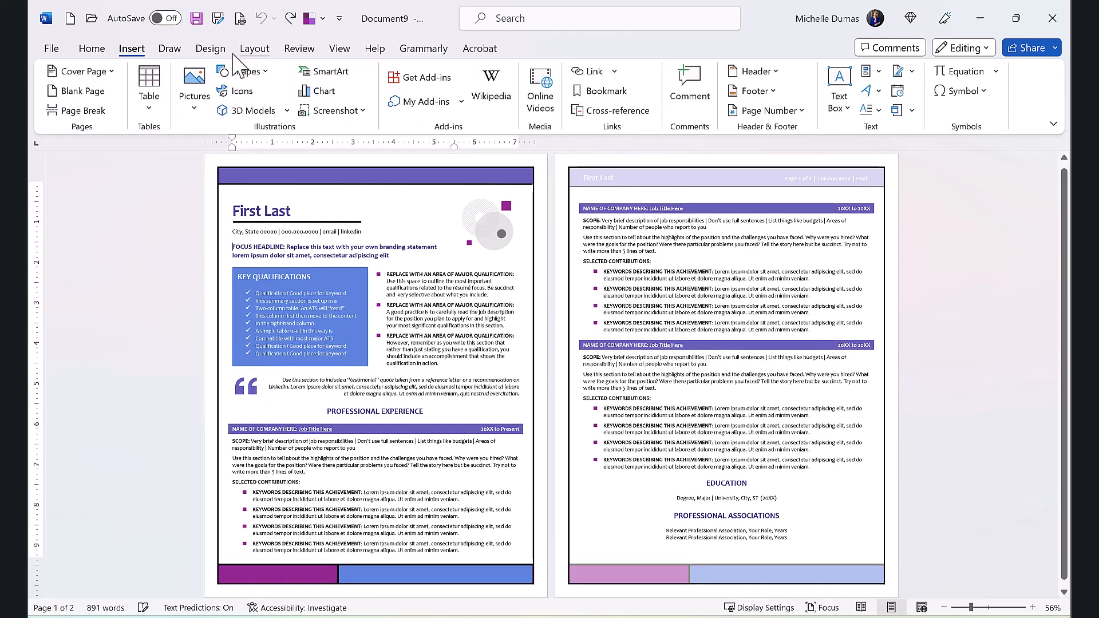
pyautogui.click(194, 112)
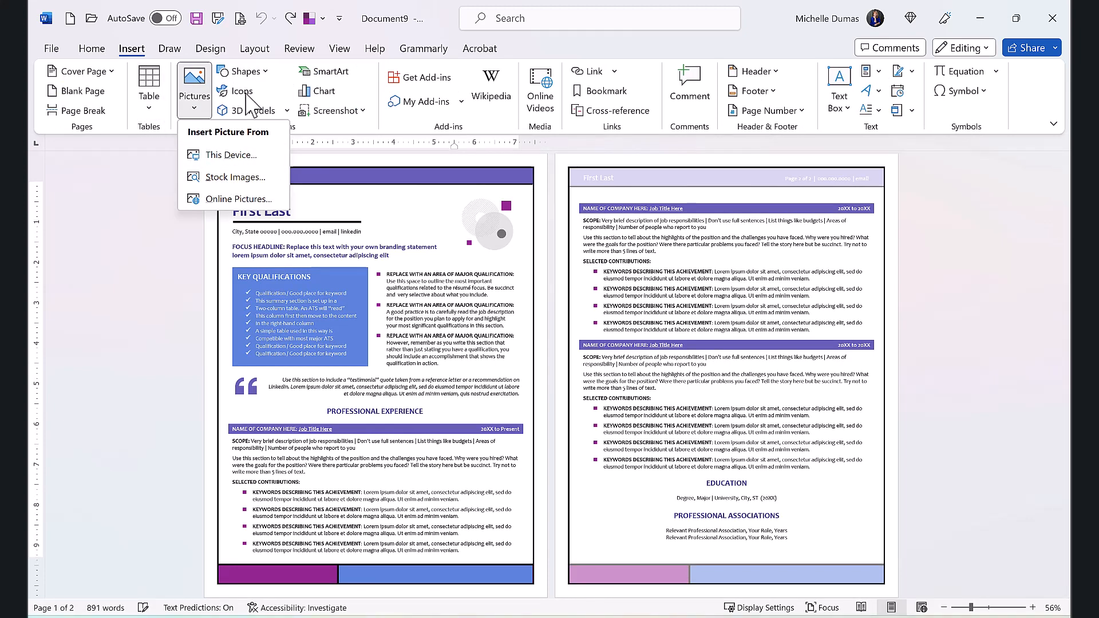
pyautogui.click(245, 178)
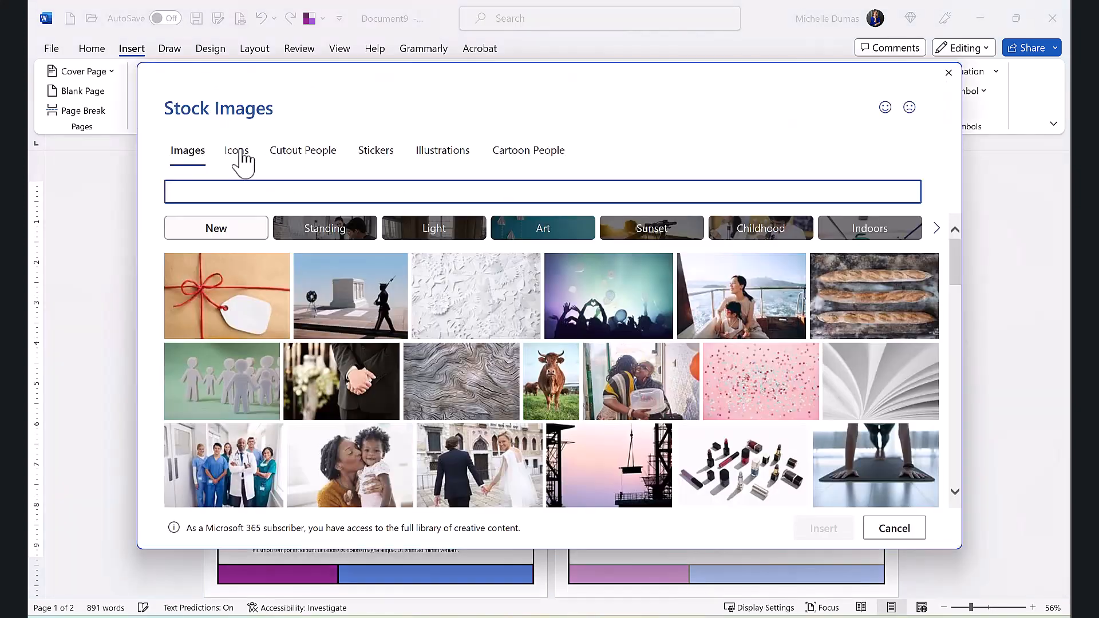
pyautogui.click(241, 152)
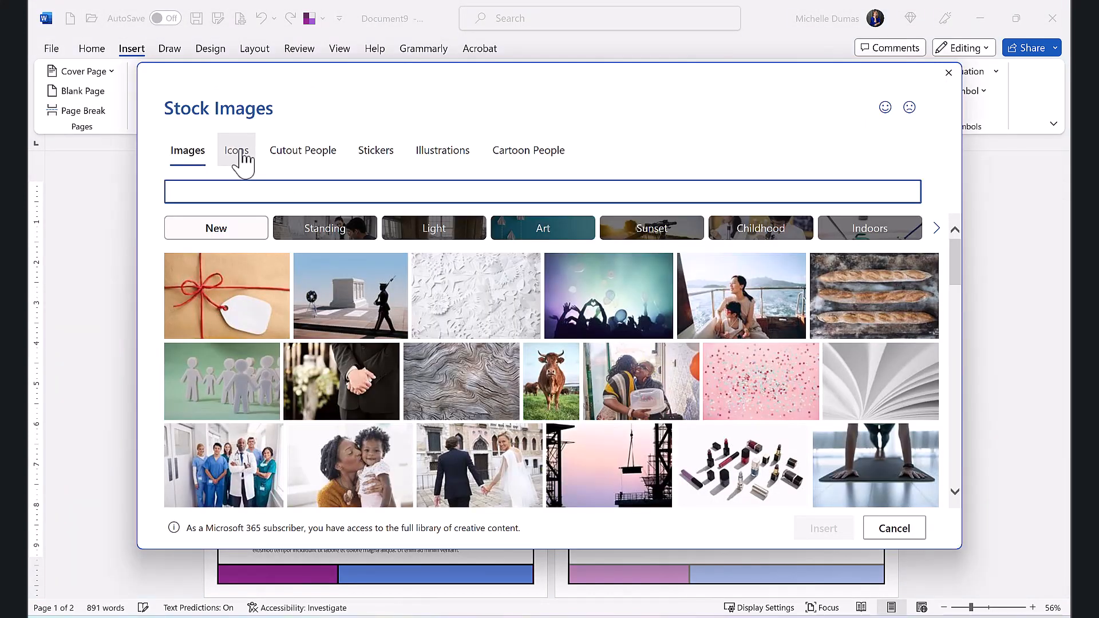
pyautogui.click(949, 72)
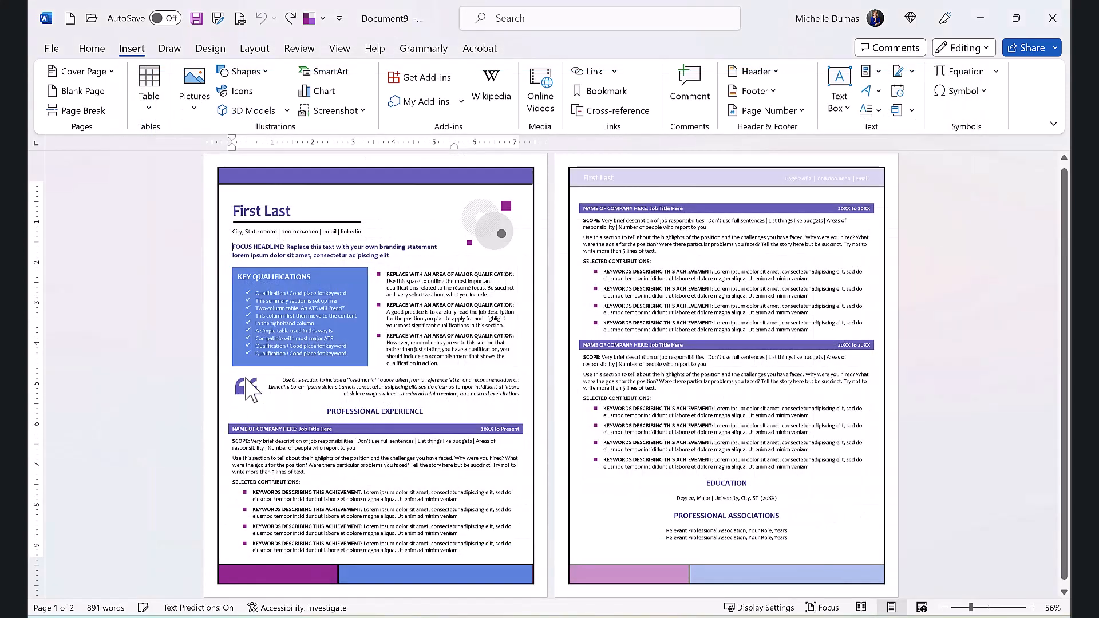
# Step: Replace the quotation mark graphic beside the testimonial with the outlined apple from the icon library
pyautogui.click(250, 396)
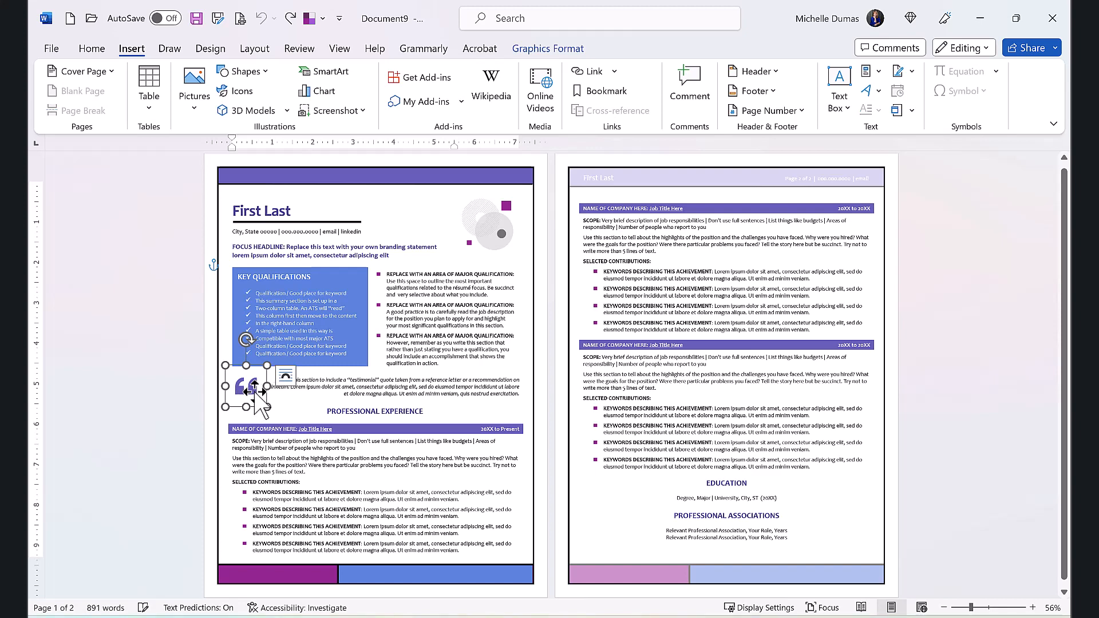
pyautogui.rightClick(256, 394)
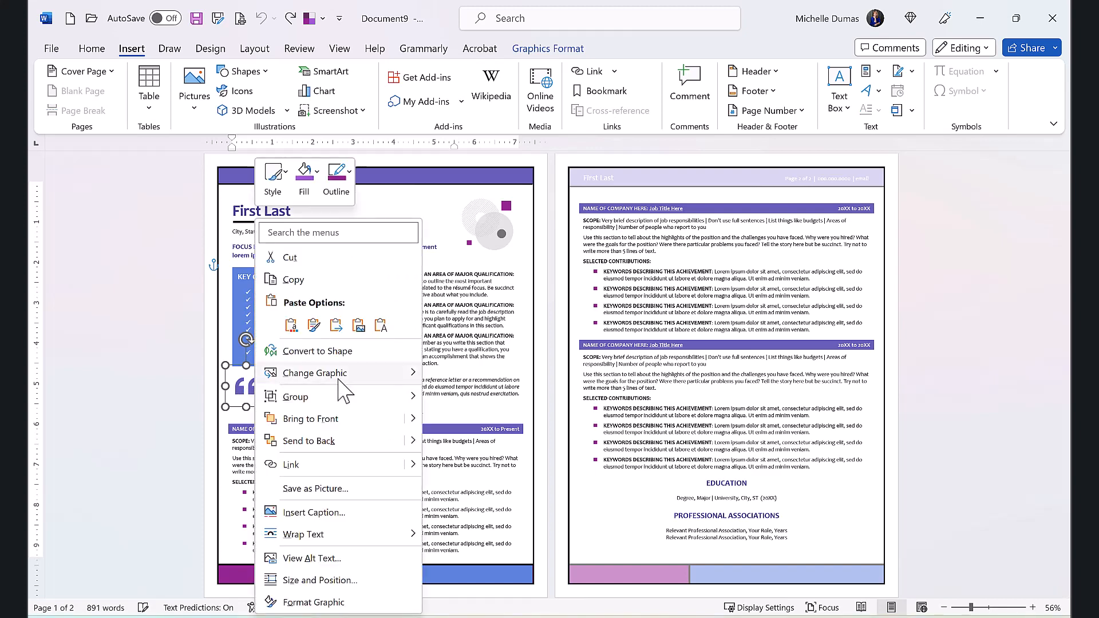
pyautogui.moveTo(333, 379)
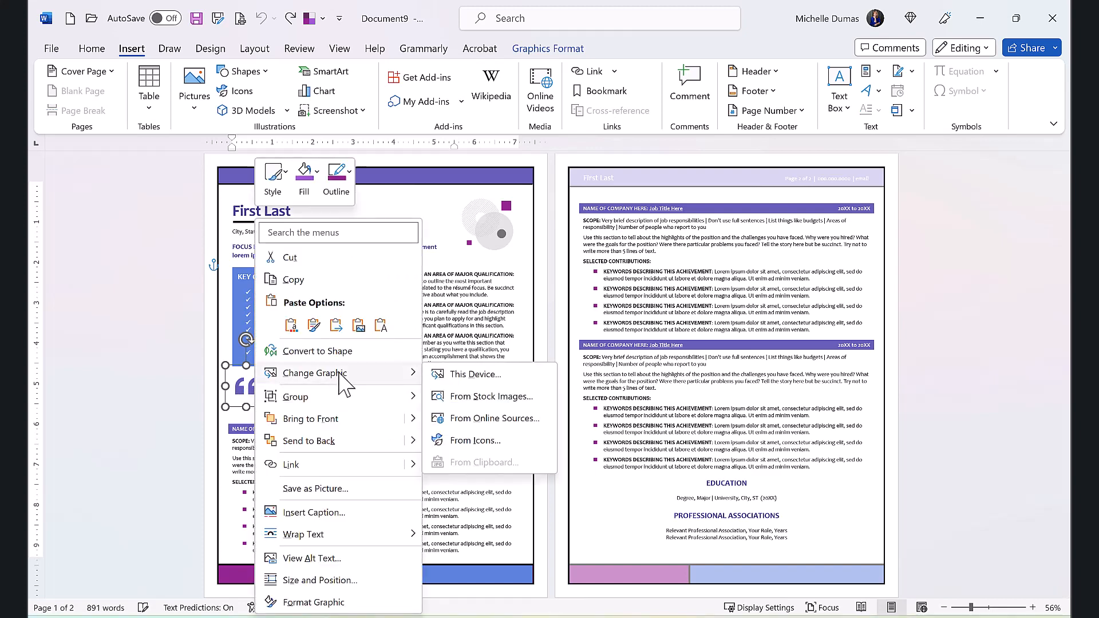
pyautogui.click(465, 441)
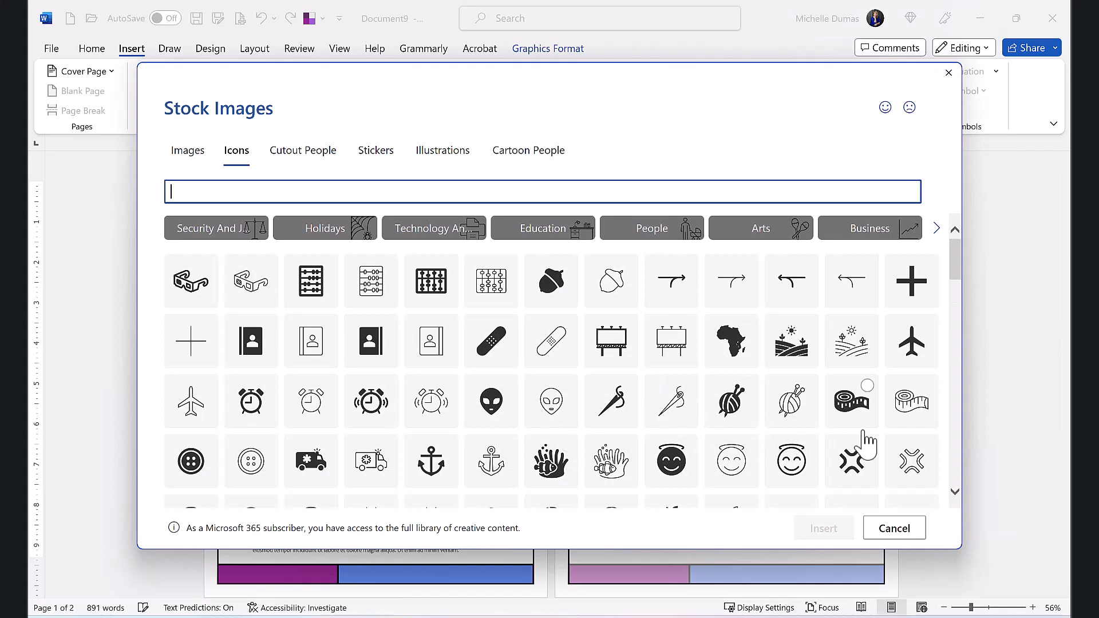
pyautogui.scroll(-3, 750, 407)
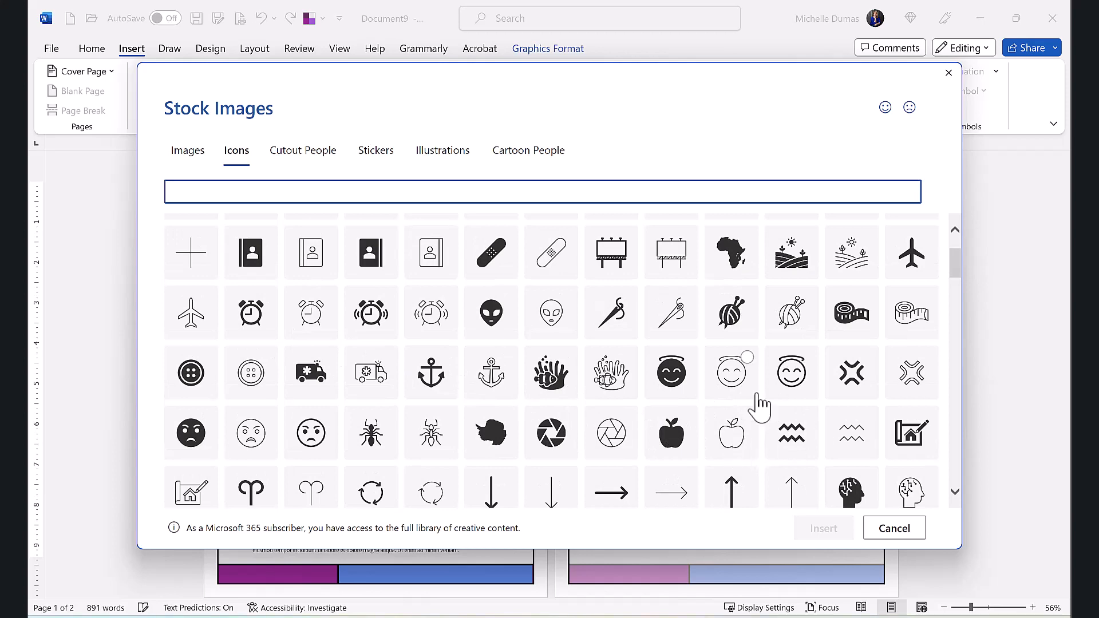
pyautogui.click(731, 437)
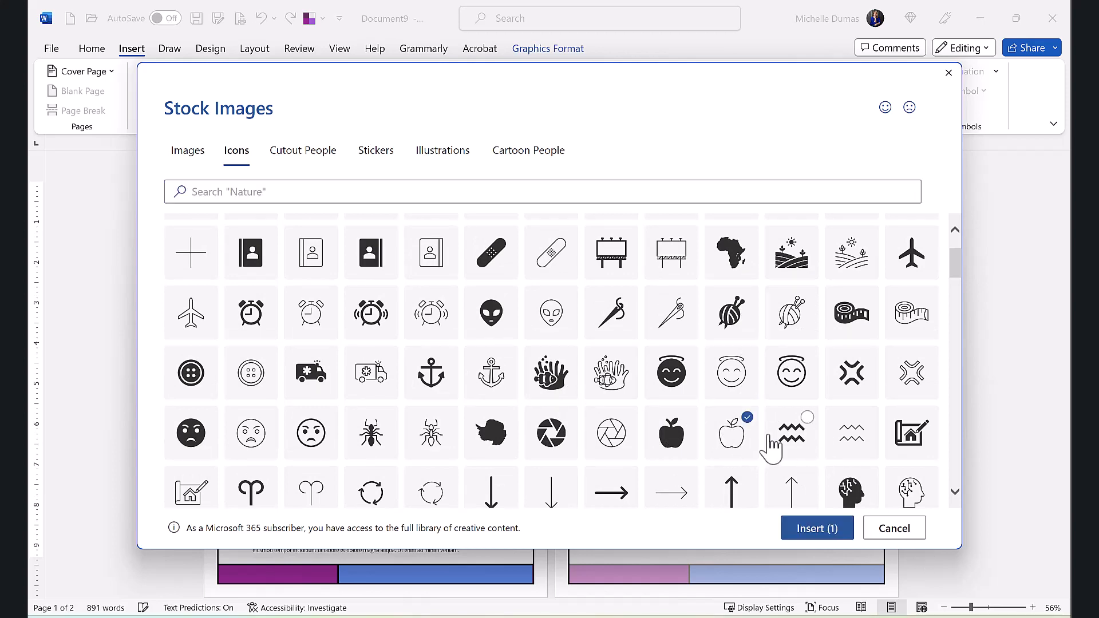
pyautogui.click(805, 533)
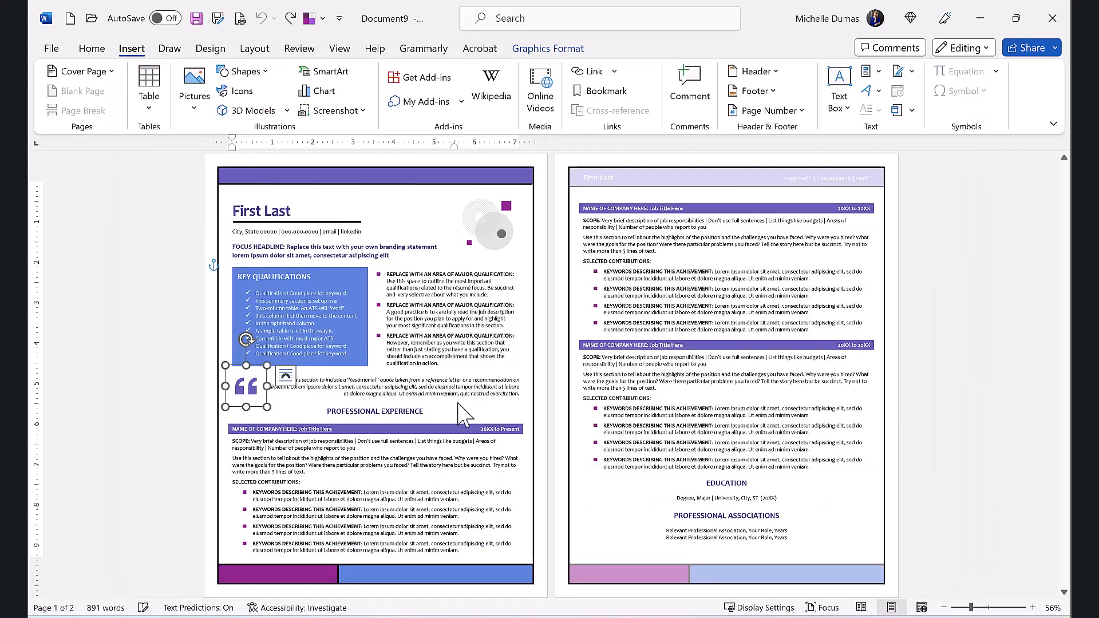
pyautogui.click(413, 392)
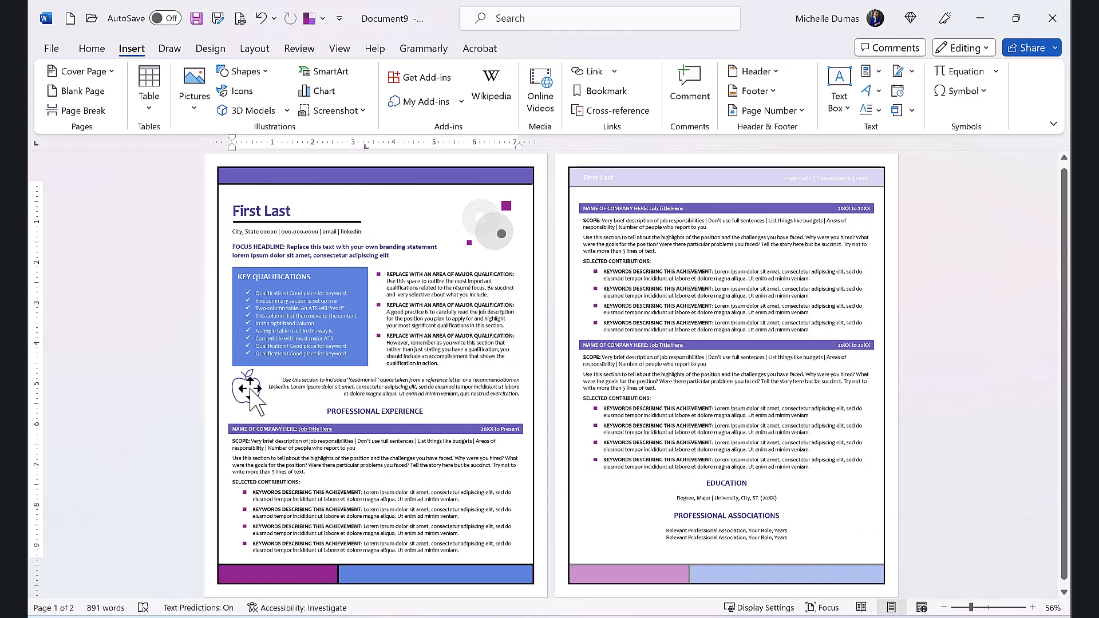
# Step: Undo the replacement of the quotation mark graphic beside the testimonial
pyautogui.click(250, 389)
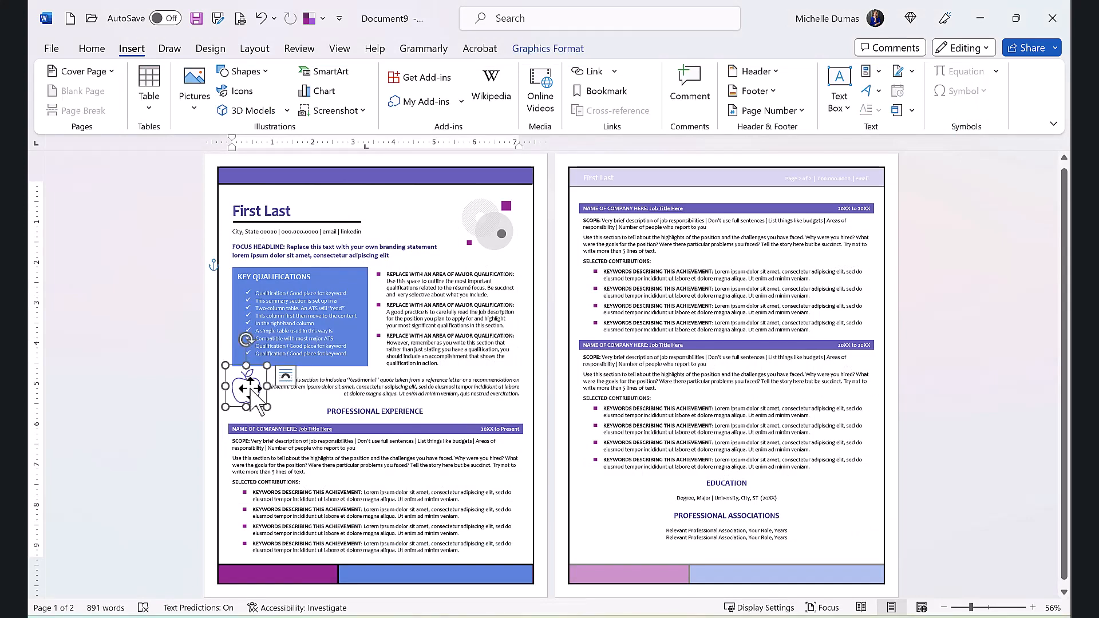
pyautogui.click(260, 18)
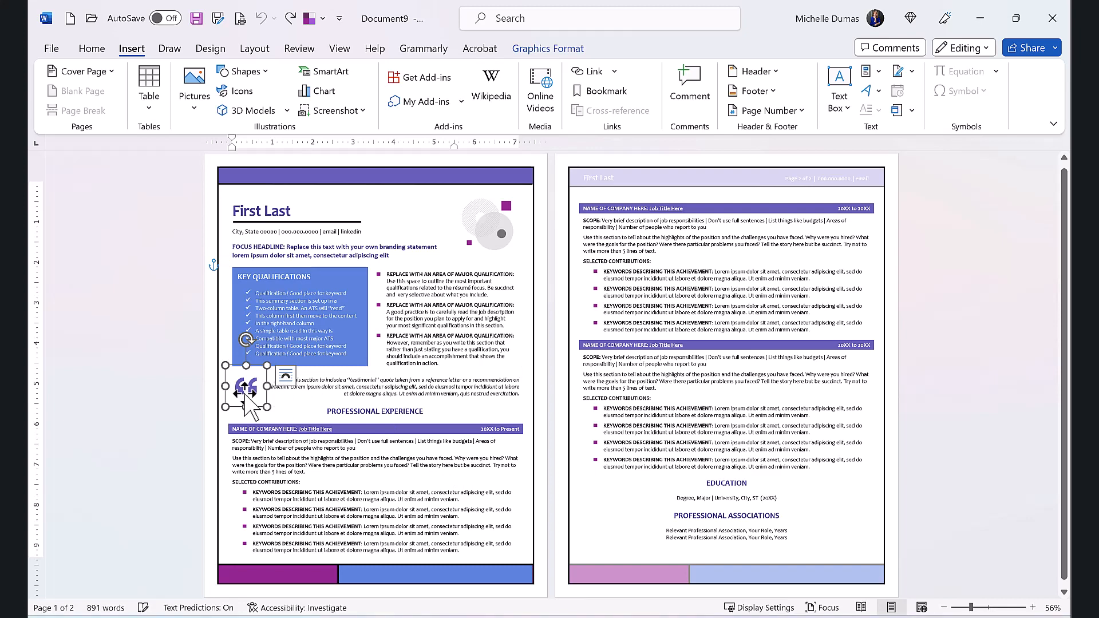
# Step: Examine the fill colours, outline colours and outline weights available for the quotation mark graphic without applying any
pyautogui.click(550, 49)
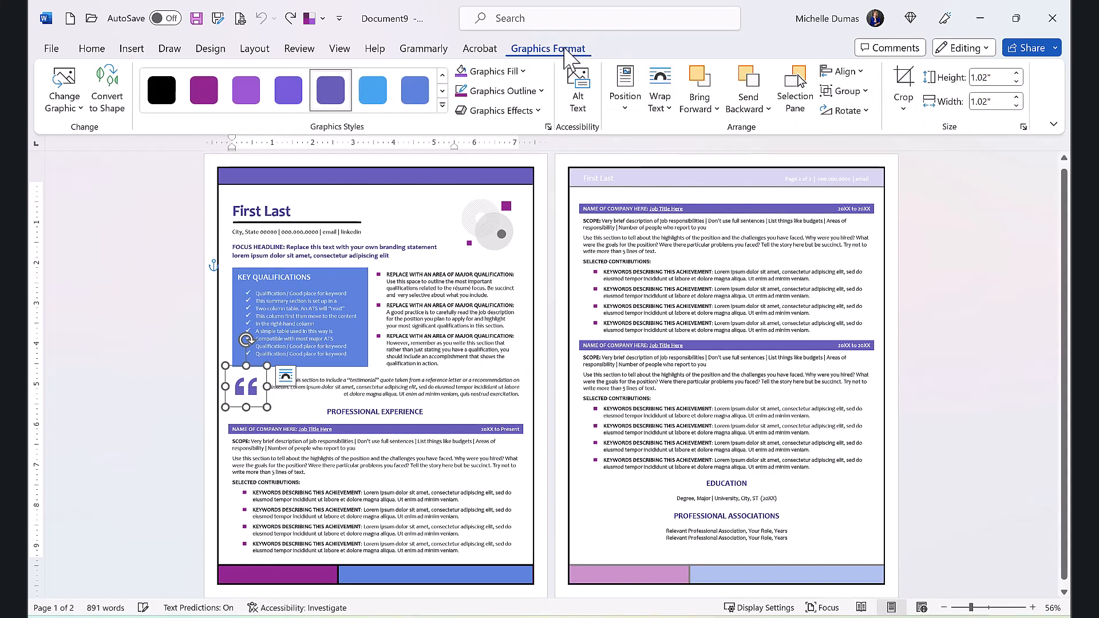
pyautogui.click(522, 71)
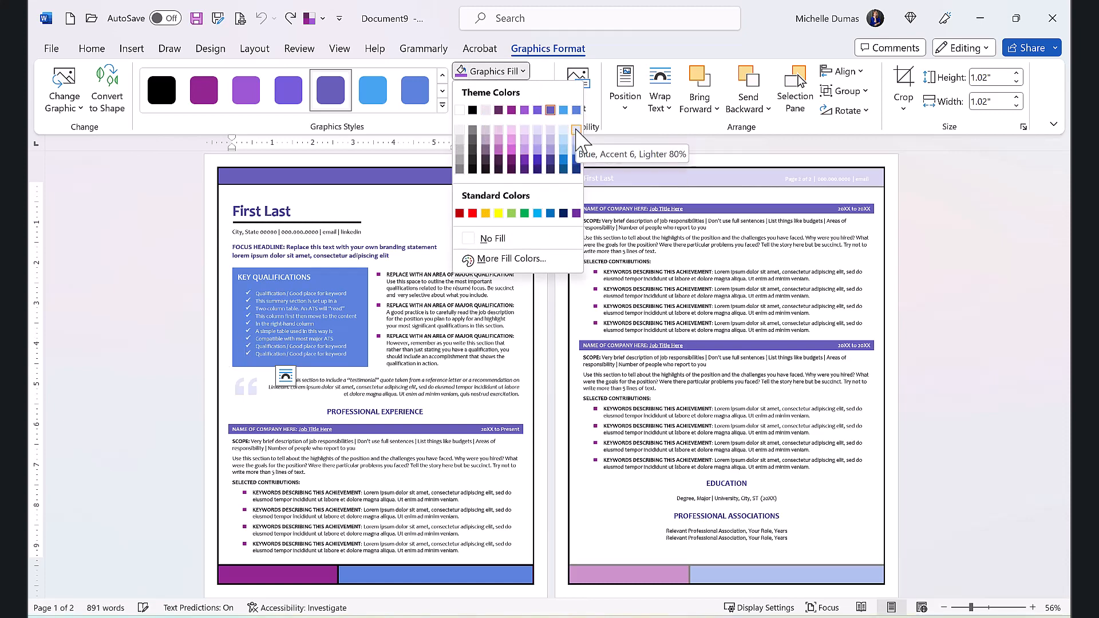
pyautogui.click(491, 71)
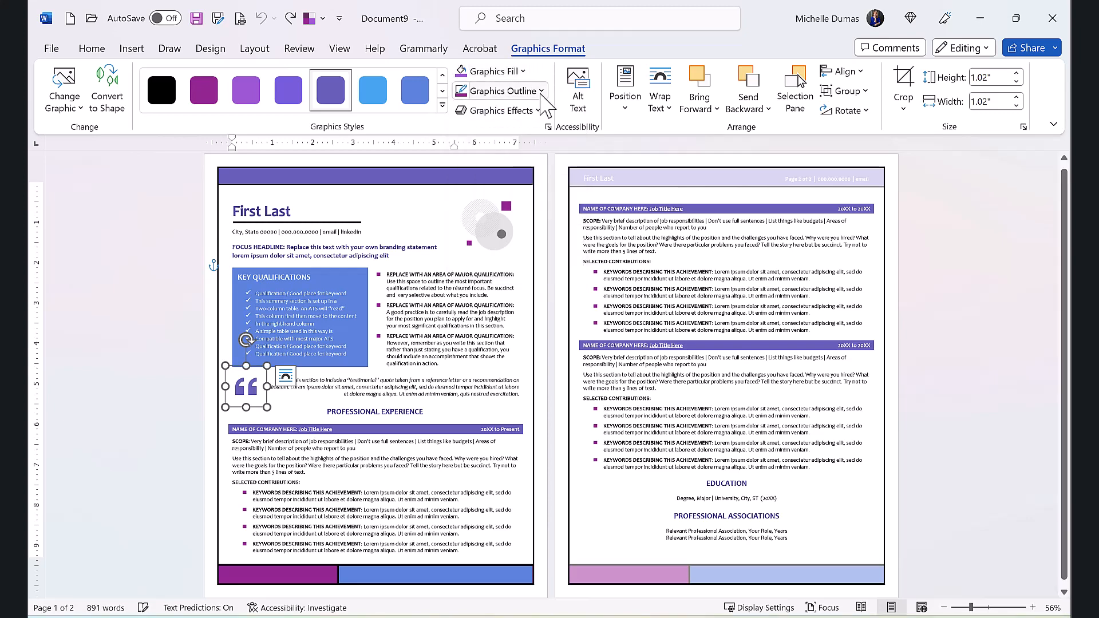
pyautogui.click(540, 91)
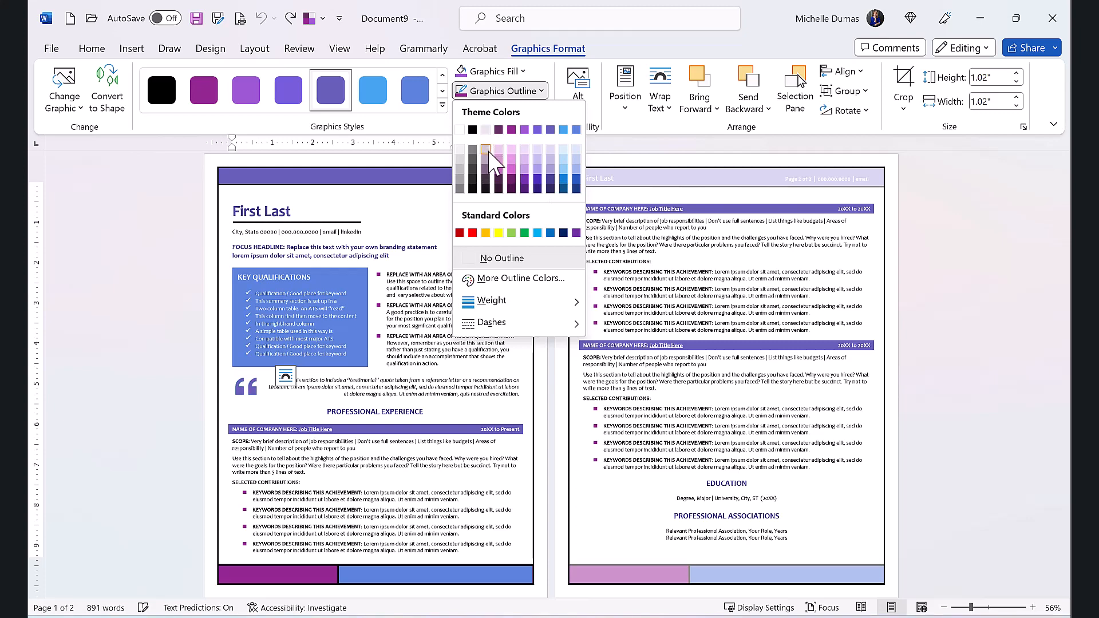
pyautogui.moveTo(567, 302)
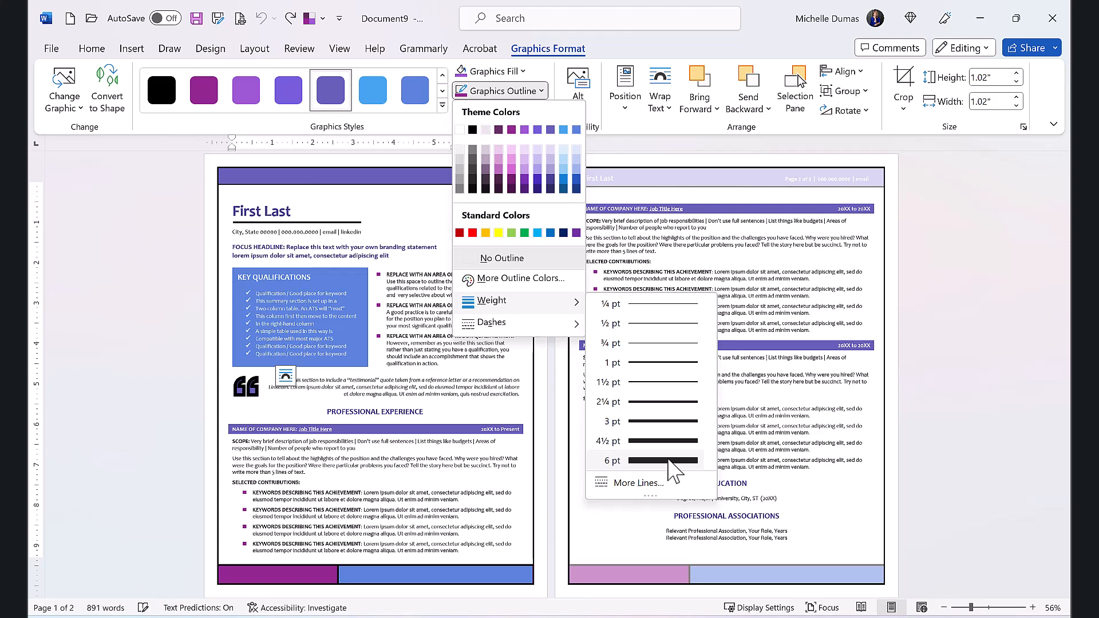
pyautogui.click(617, 304)
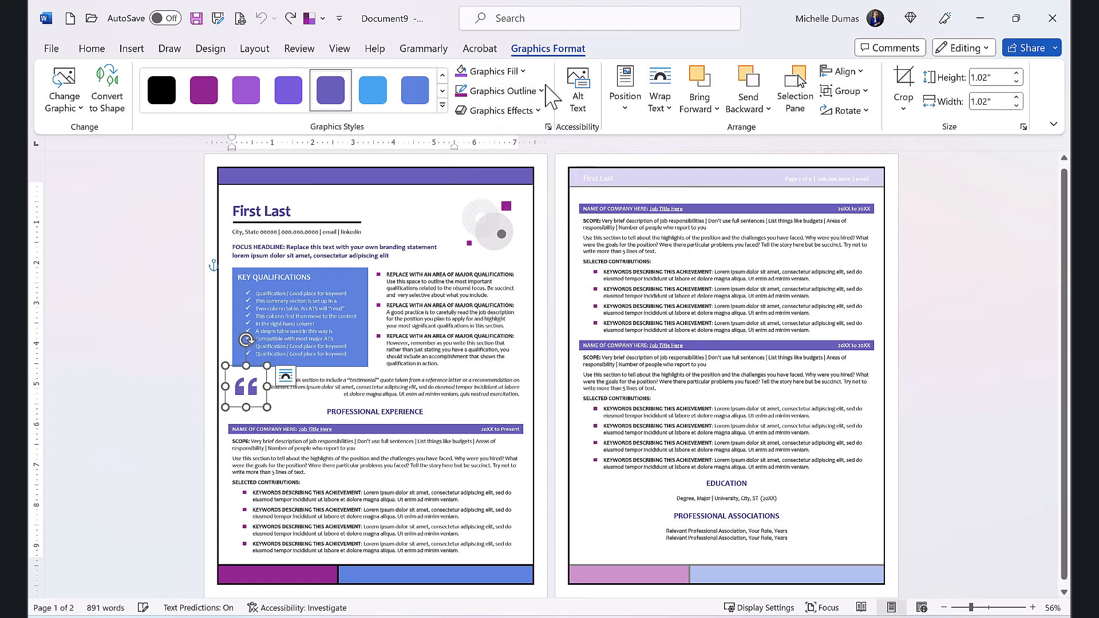
# Step: Examine the Shadow, Reflection and Glow effects available for the quotation mark graphic without applying any
pyautogui.click(539, 125)
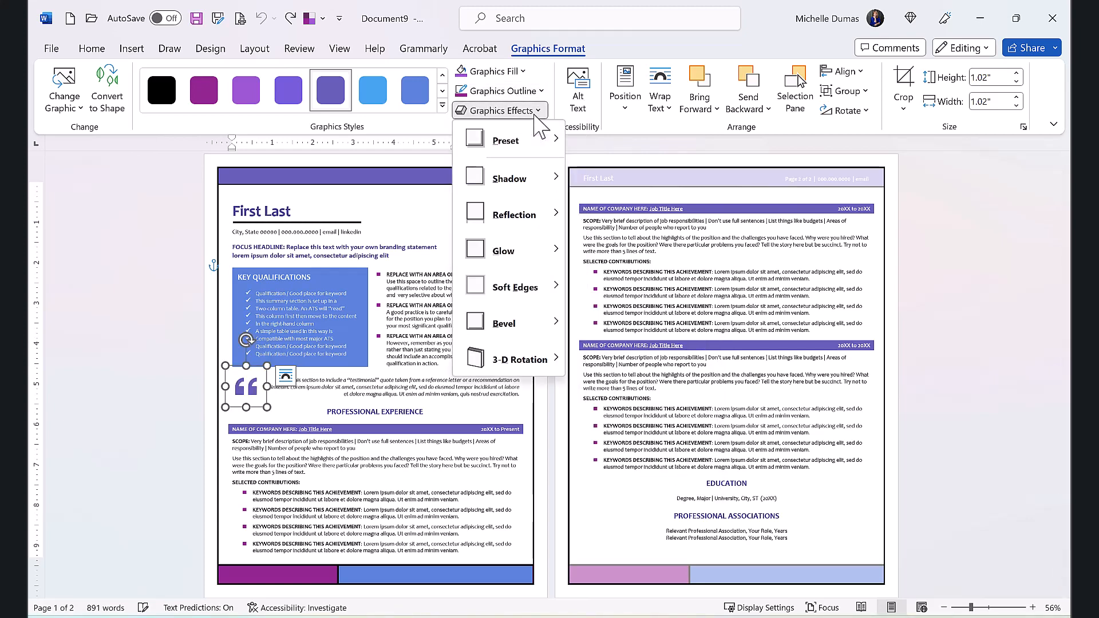
pyautogui.moveTo(548, 189)
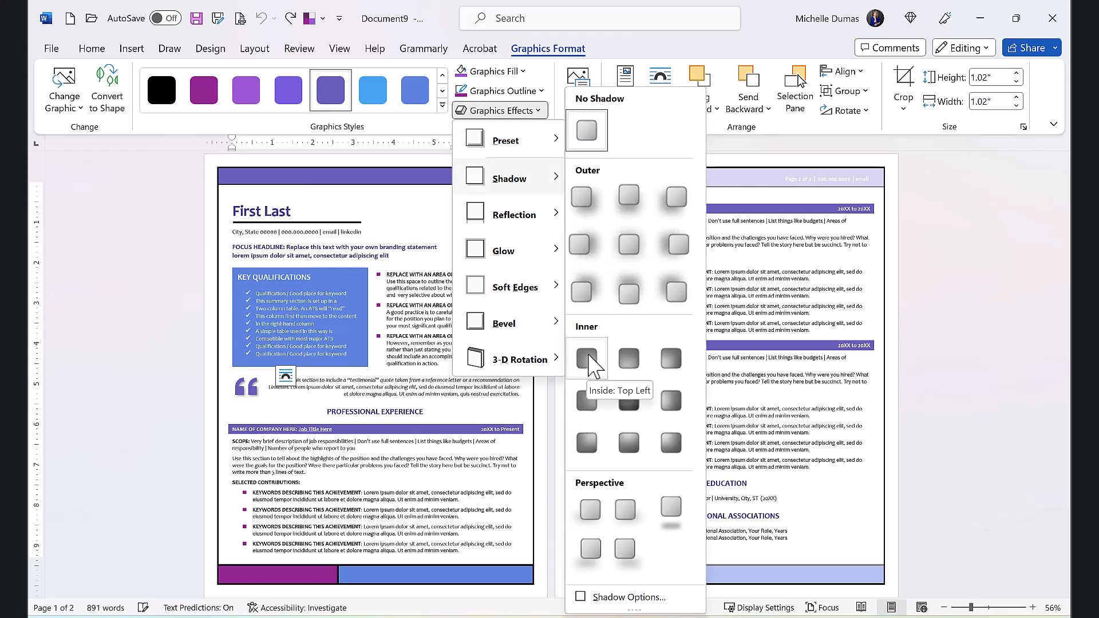
pyautogui.moveTo(548, 216)
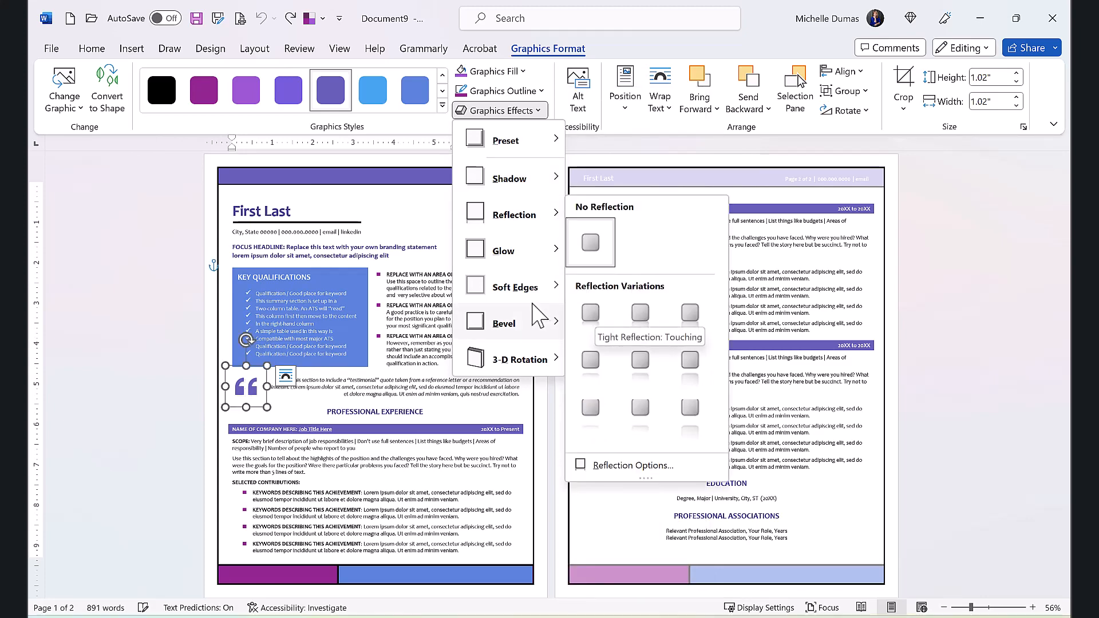
pyautogui.moveTo(507, 255)
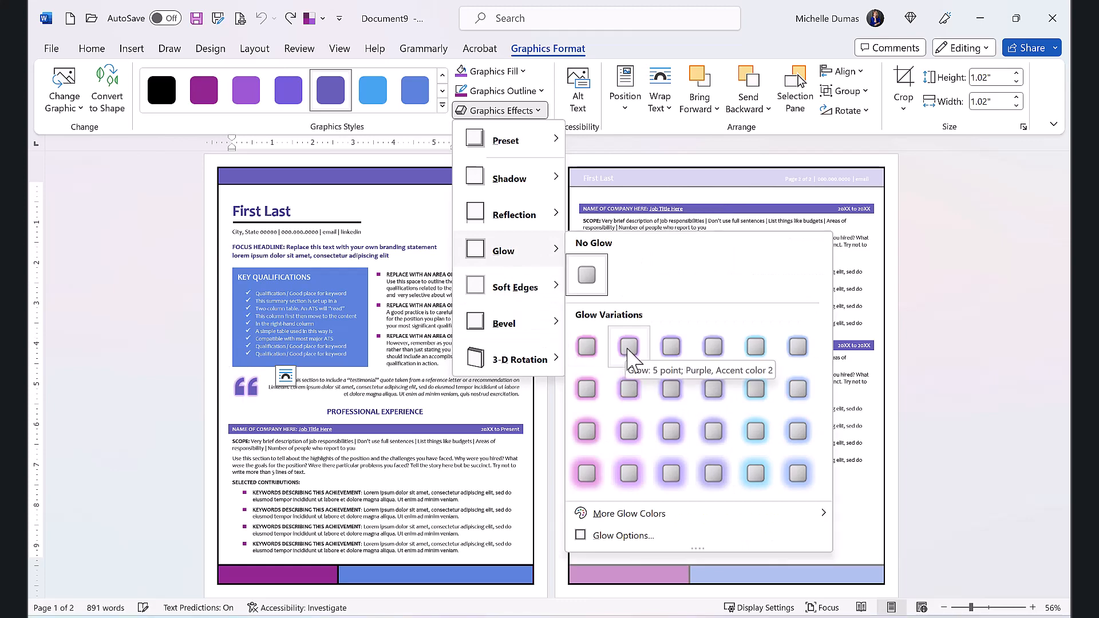
pyautogui.click(279, 352)
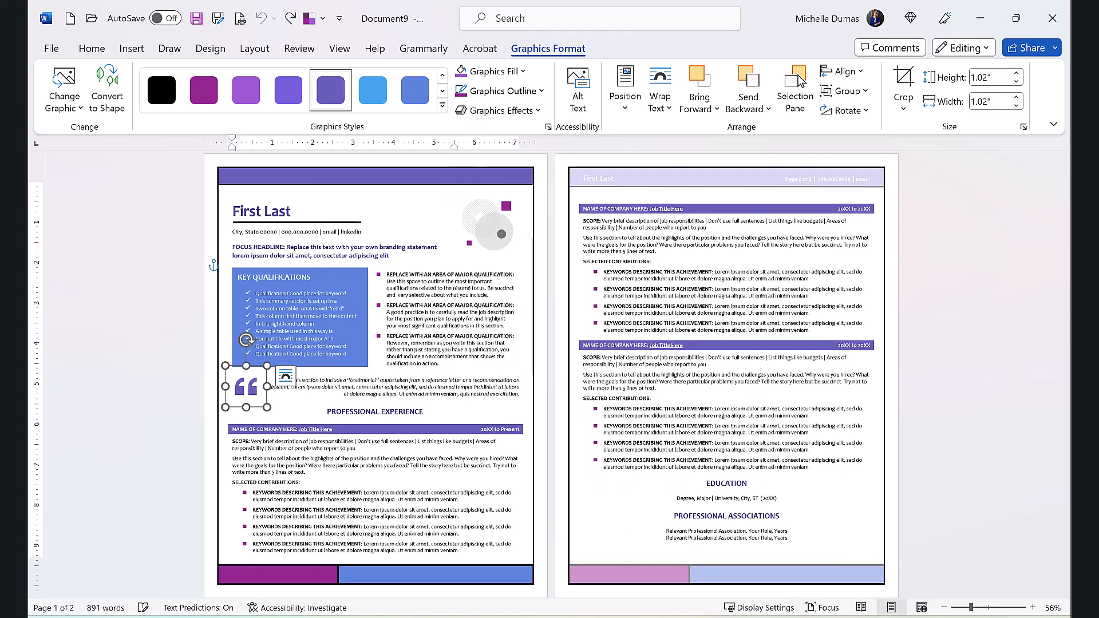
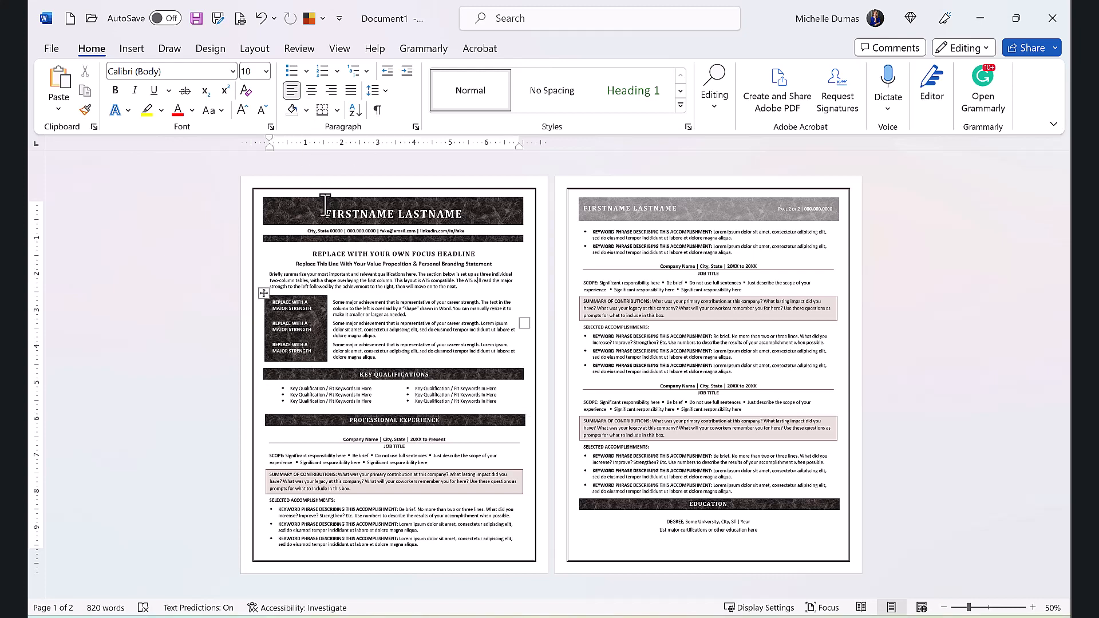
# Step: Select the name header banner and the dark block behind the major strengths to identify them as shapes
pyautogui.click(334, 198)
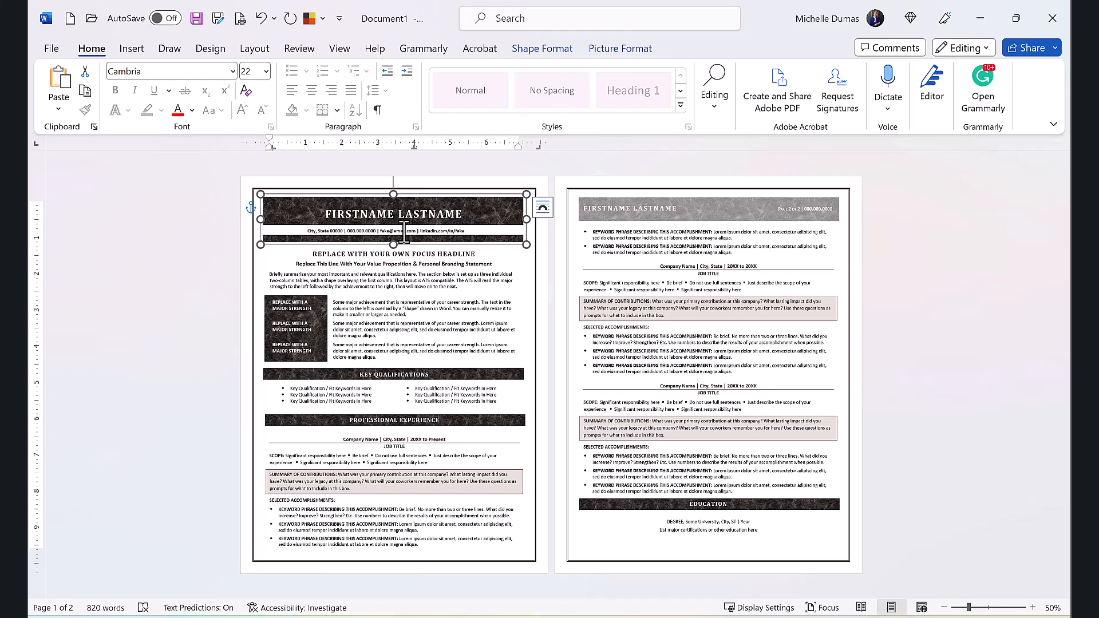
pyautogui.click(487, 232)
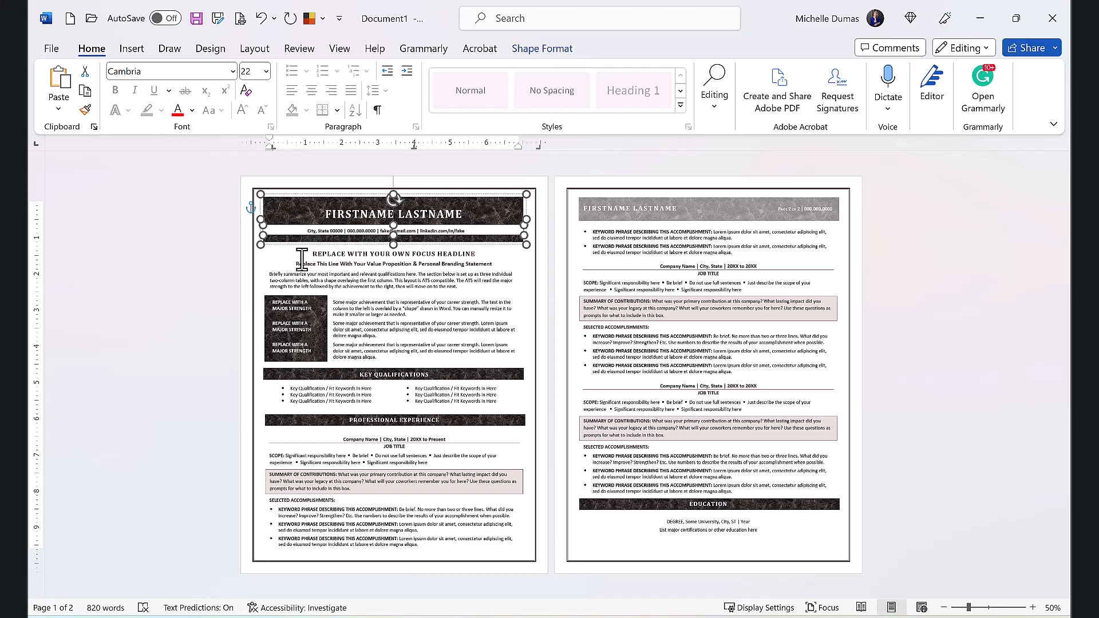
pyautogui.click(313, 264)
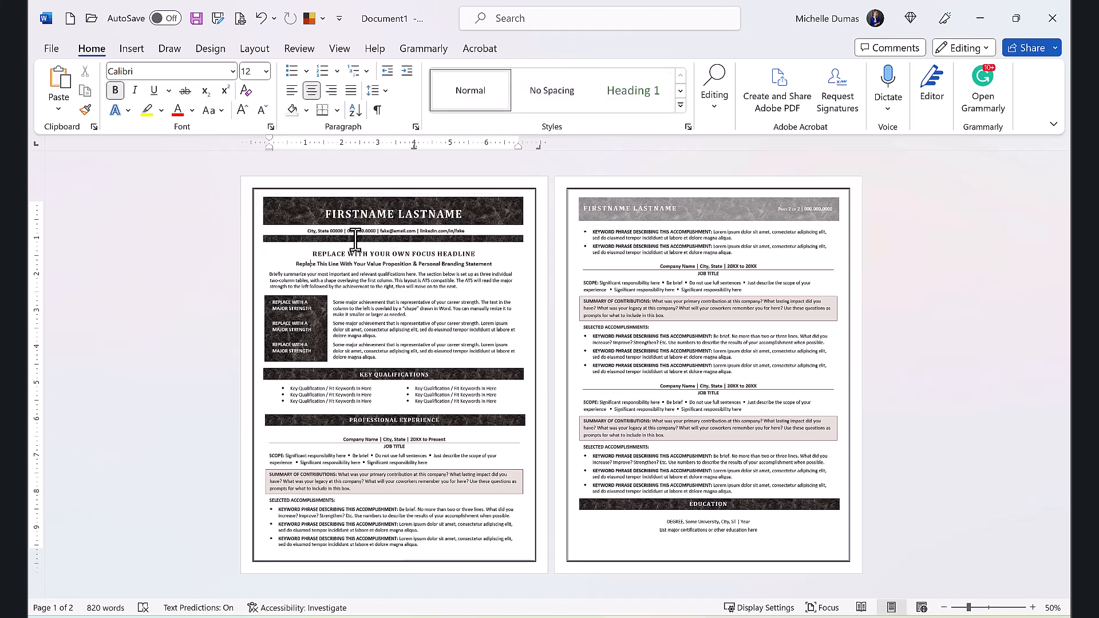
pyautogui.click(324, 307)
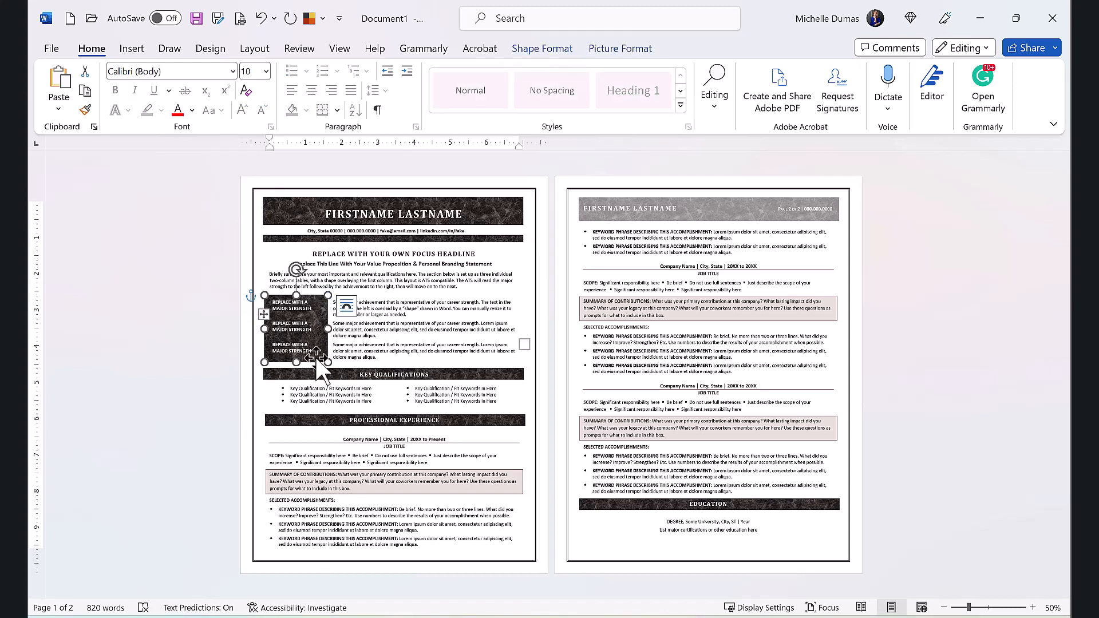
pyautogui.moveTo(315, 356)
pyautogui.mouseDown()
pyautogui.moveTo(333, 358)
pyautogui.moveTo(316, 356)
pyautogui.mouseUp()
# Step: Review the text wrapping options for the Key Qualifications heading bar without applying any
pyautogui.click(436, 386)
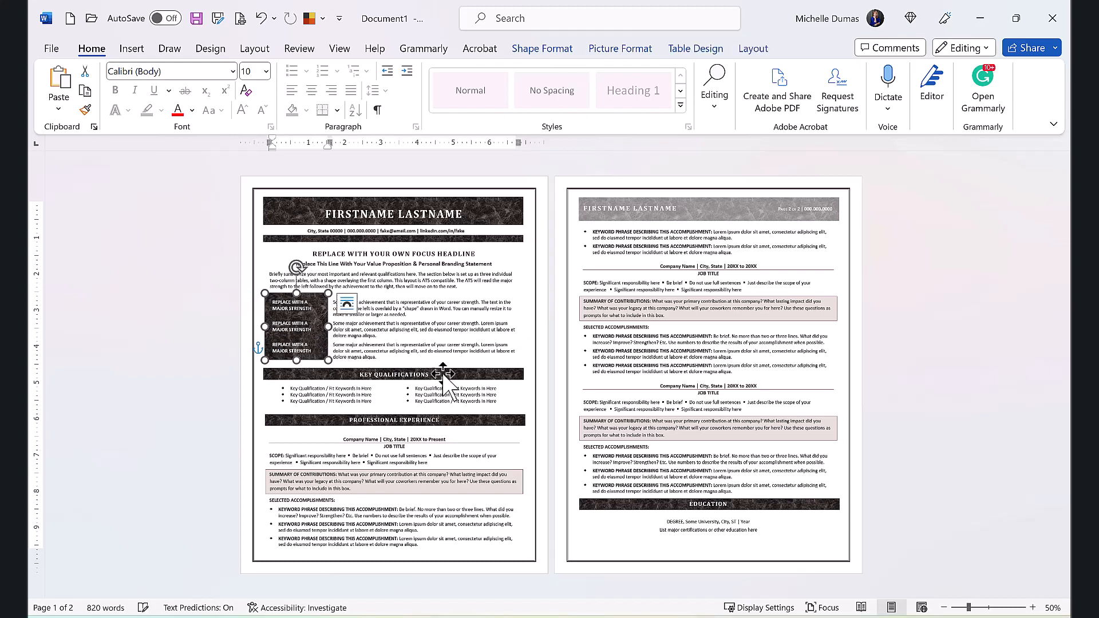
pyautogui.click(455, 375)
pyautogui.moveTo(456, 375); pyautogui.dragTo(458, 373)
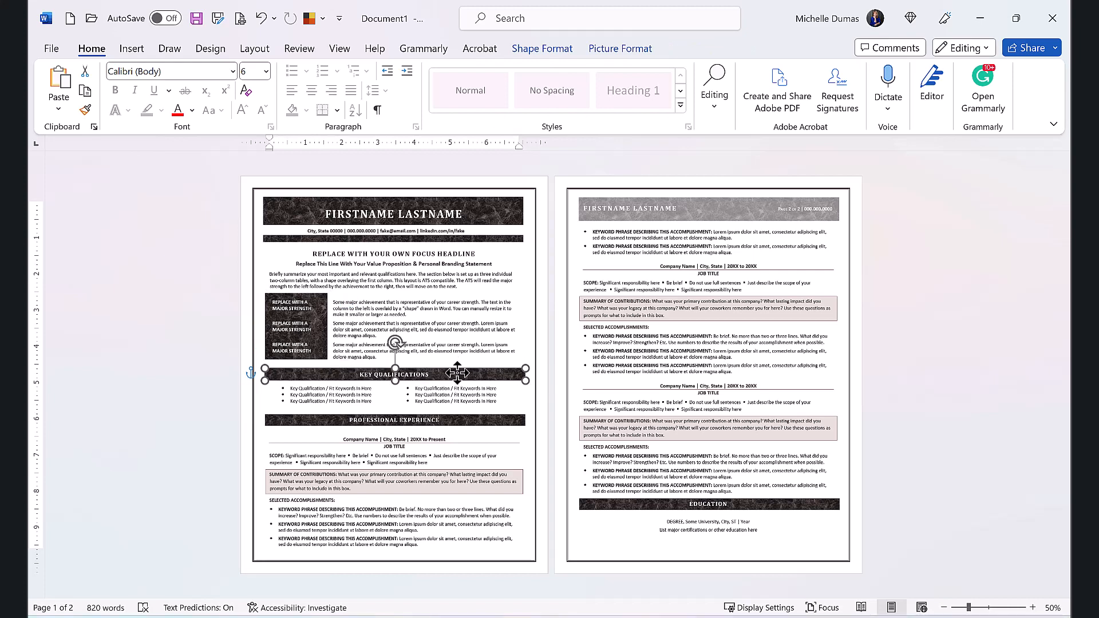
pyautogui.moveTo(457, 373); pyautogui.dragTo(457, 372)
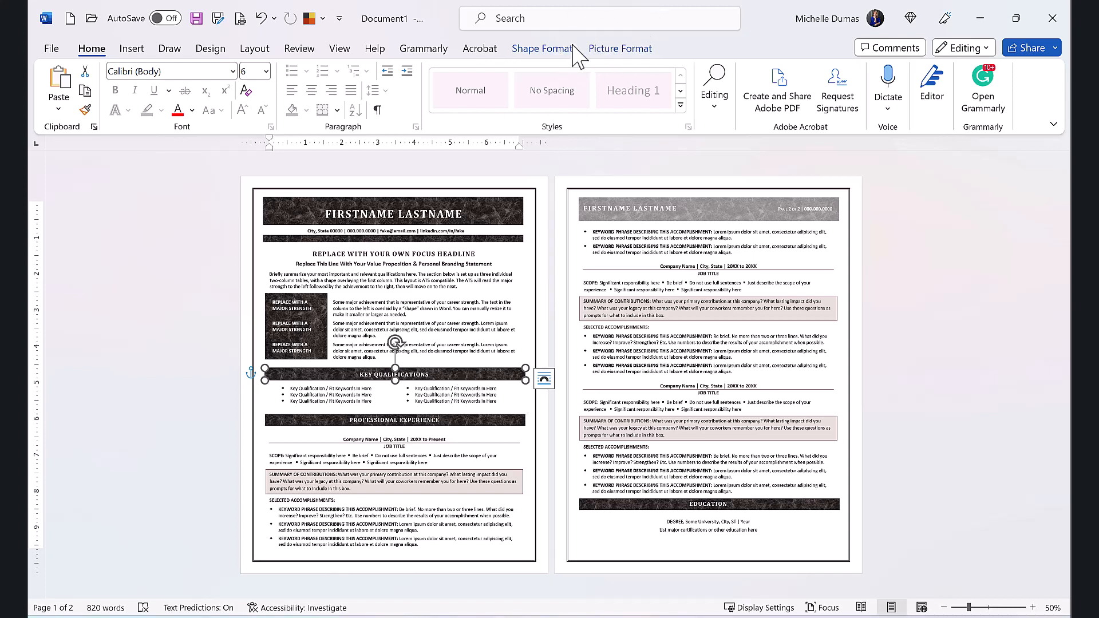
pyautogui.click(638, 53)
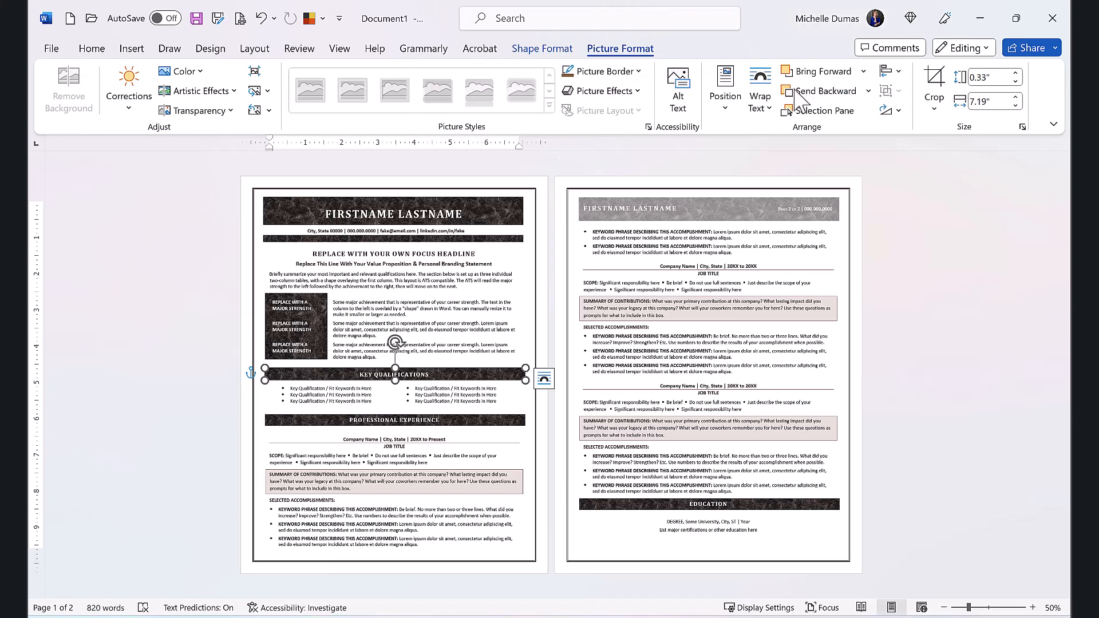
pyautogui.click(762, 109)
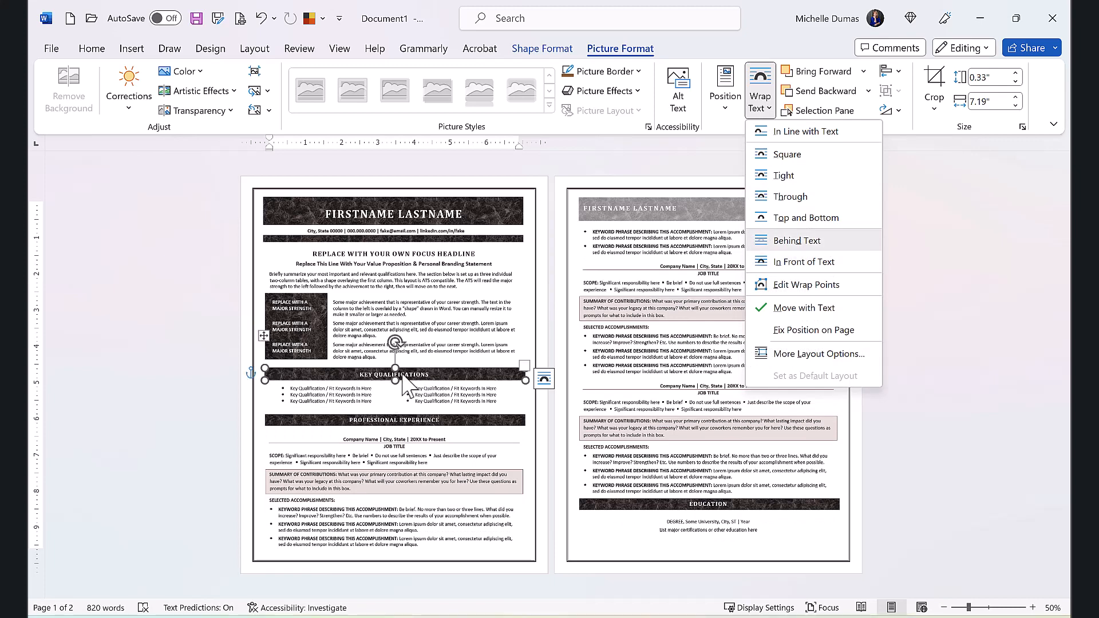
pyautogui.click(475, 372)
pyautogui.moveTo(464, 374)
pyautogui.mouseDown()
pyautogui.moveTo(463, 386)
pyautogui.moveTo(462, 376)
pyautogui.mouseUp()
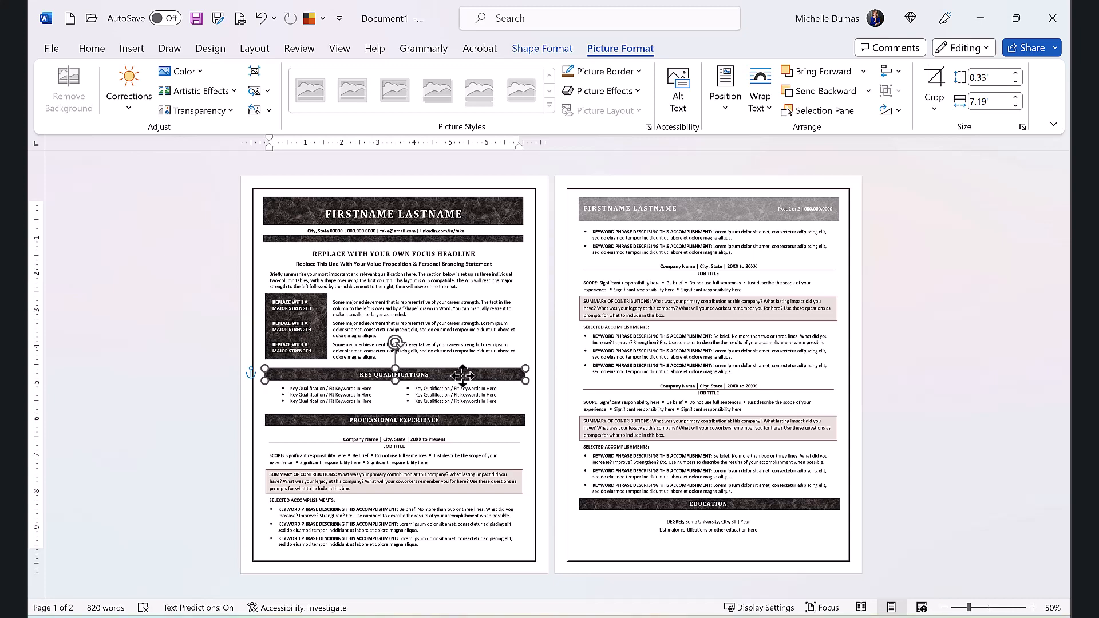
# Step: Preview the texture, gradient and theme colour fills available for the Key Qualifications heading bar without applying any
pyautogui.click(465, 378)
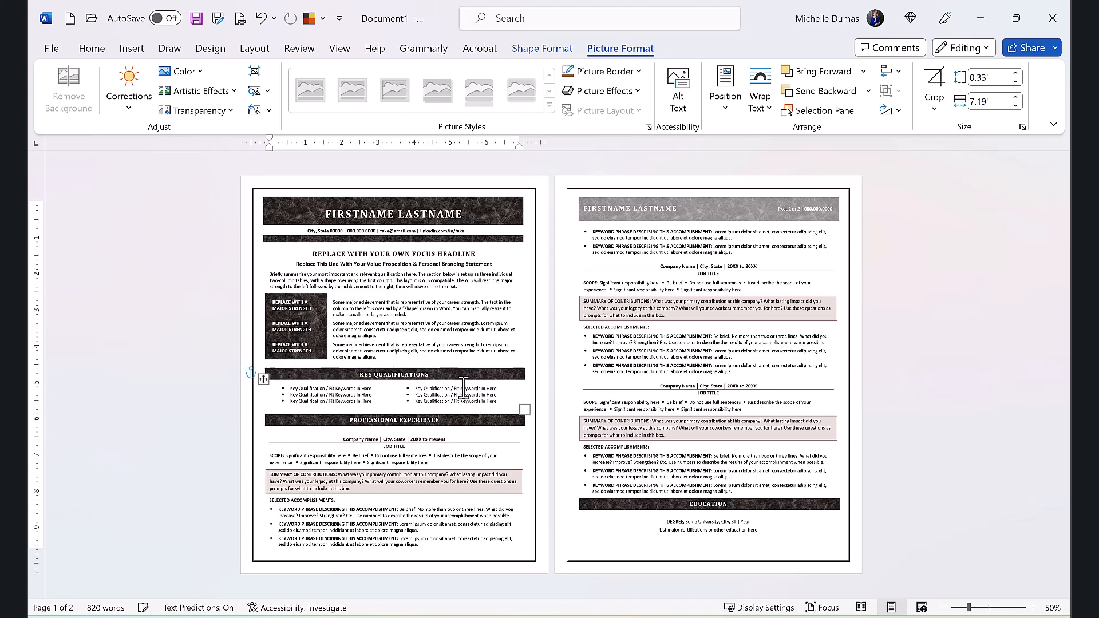
pyautogui.click(469, 376)
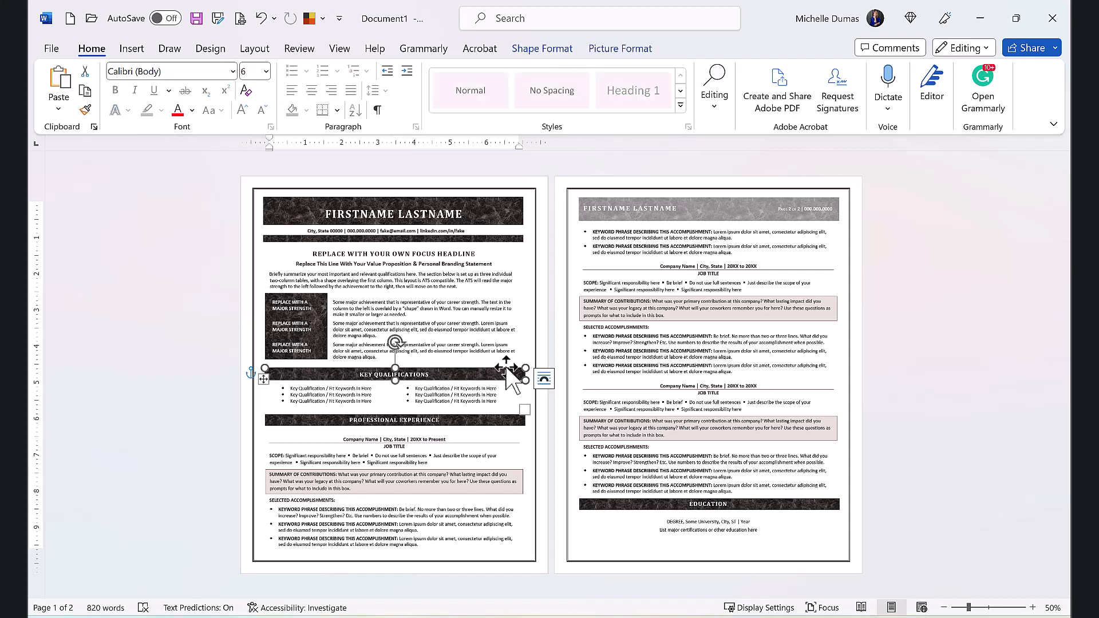
pyautogui.click(641, 50)
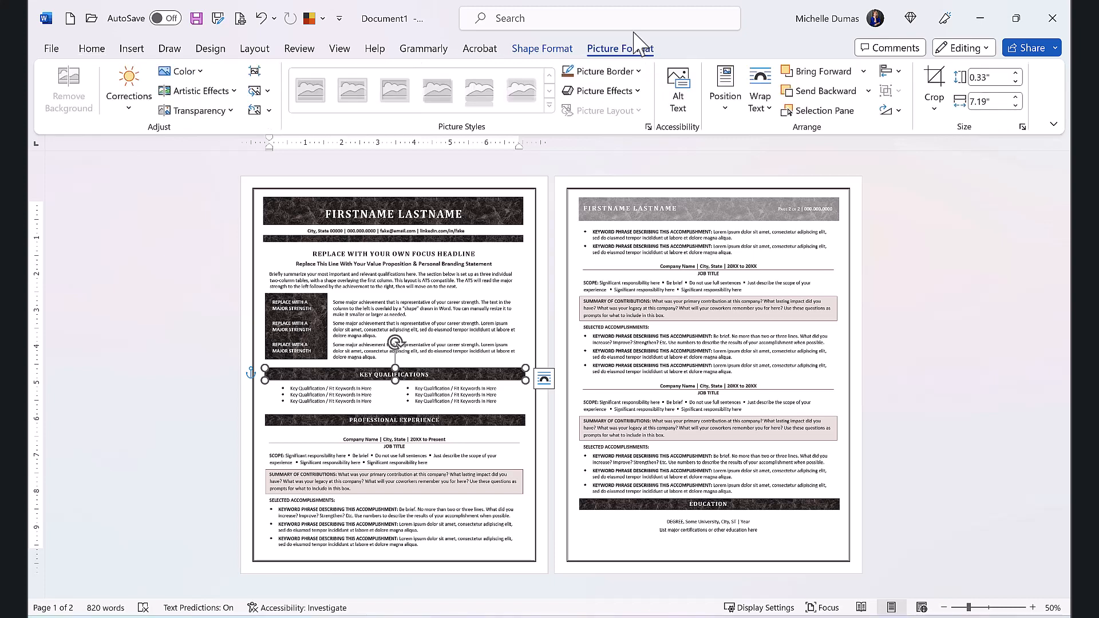
pyautogui.click(562, 50)
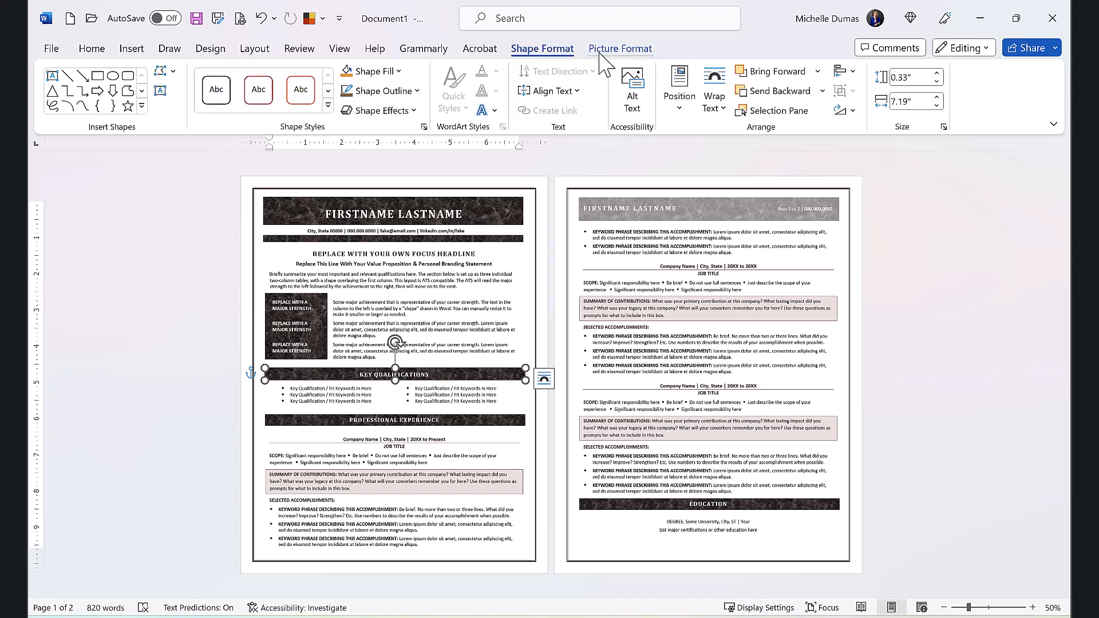
pyautogui.click(400, 72)
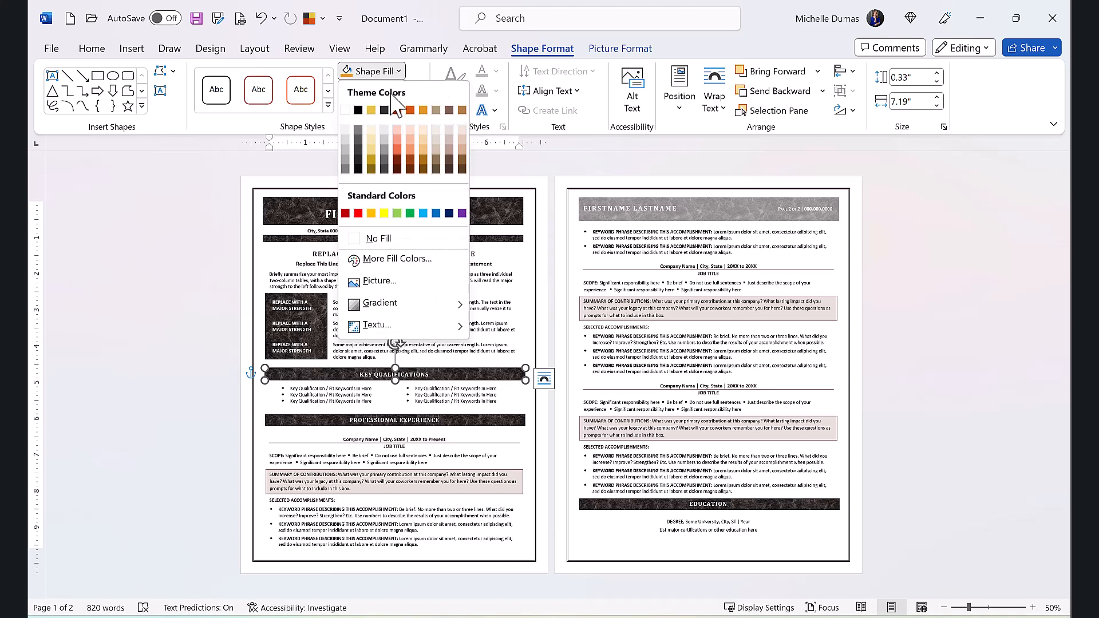
pyautogui.moveTo(393, 336)
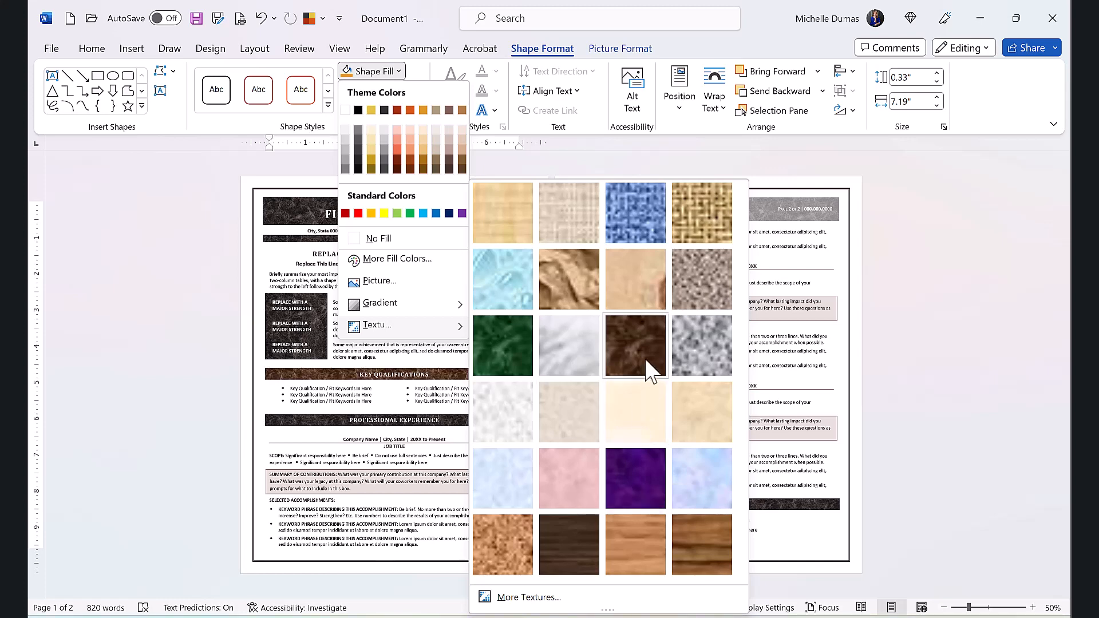
pyautogui.moveTo(400, 305)
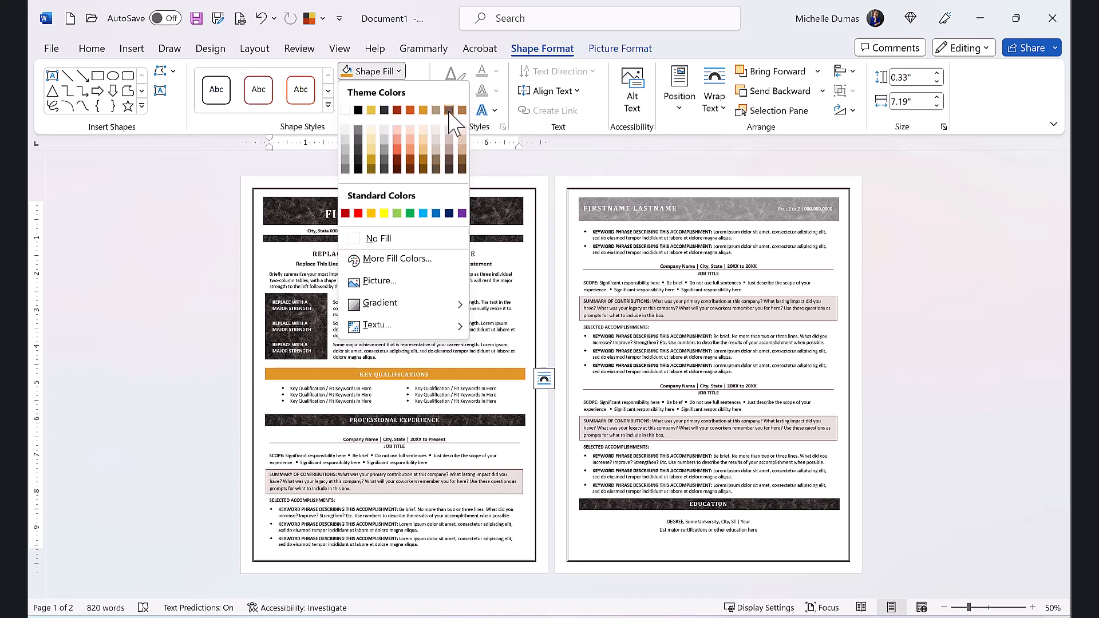
pyautogui.click(477, 365)
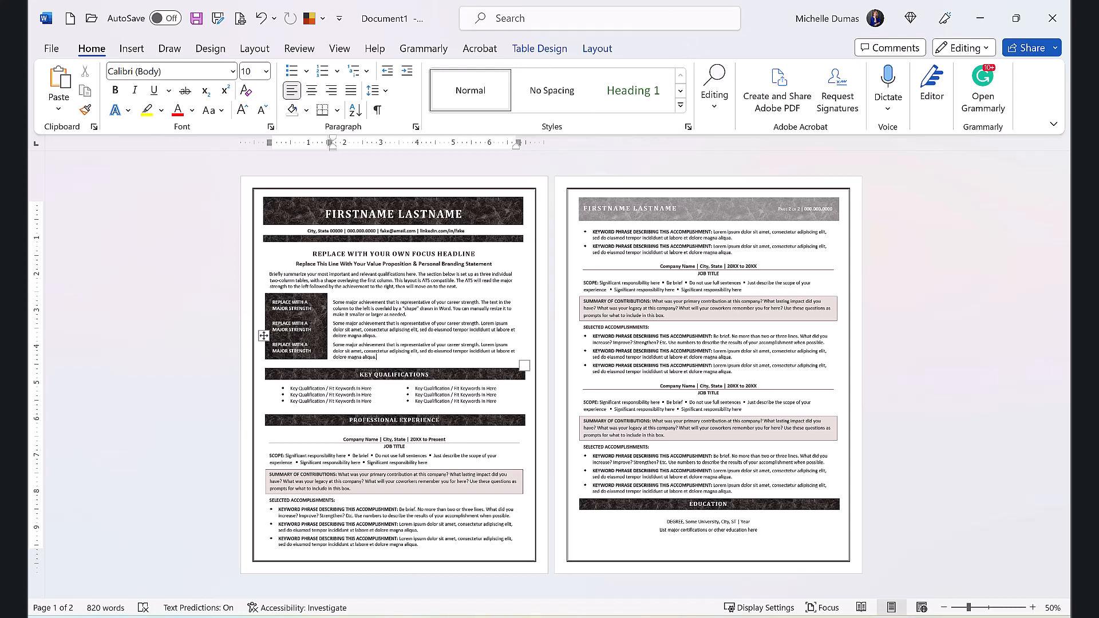
# Step: Switch to Document9 and select the purple header band and the coloured footer bar on page 1 to inspect them as shapes
pyautogui.moveTo(550, 617)
pyautogui.click(932, 570)
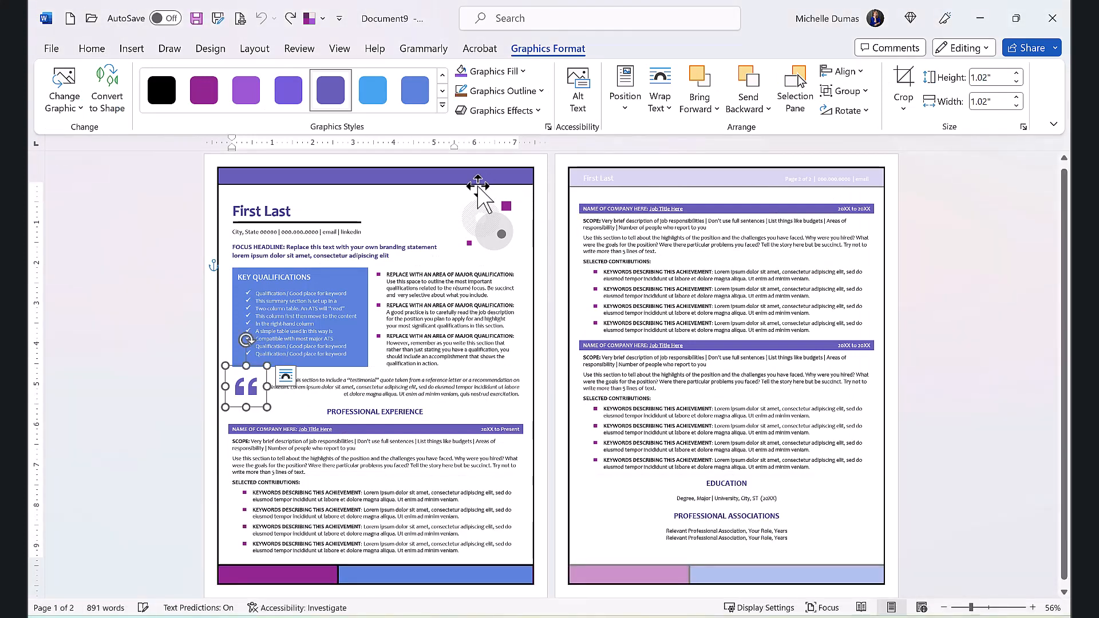
pyautogui.click(262, 176)
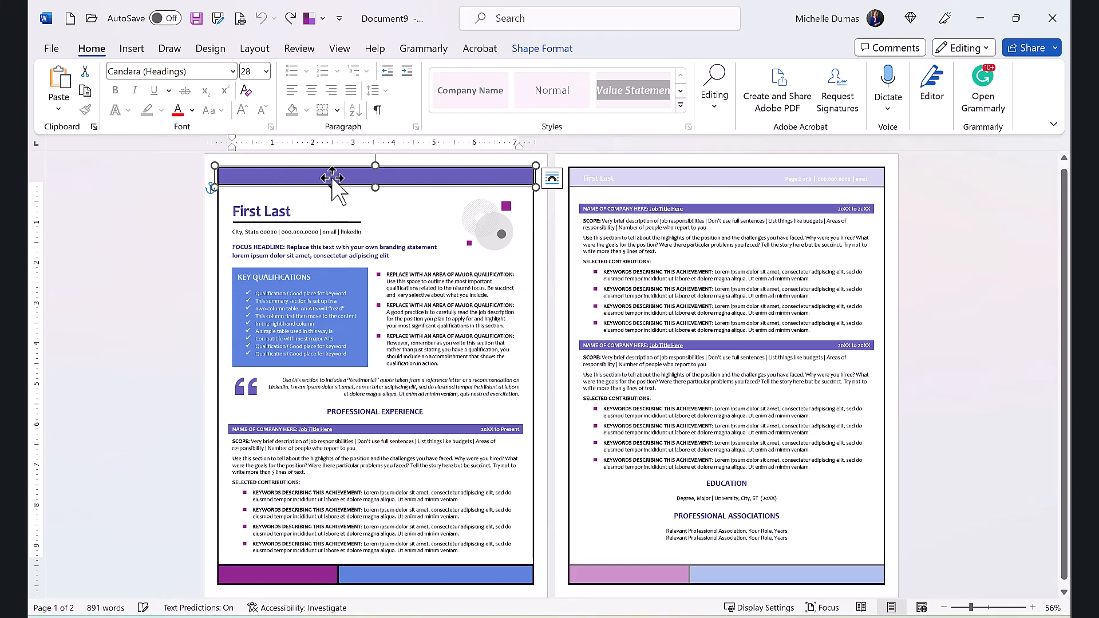
pyautogui.click(283, 575)
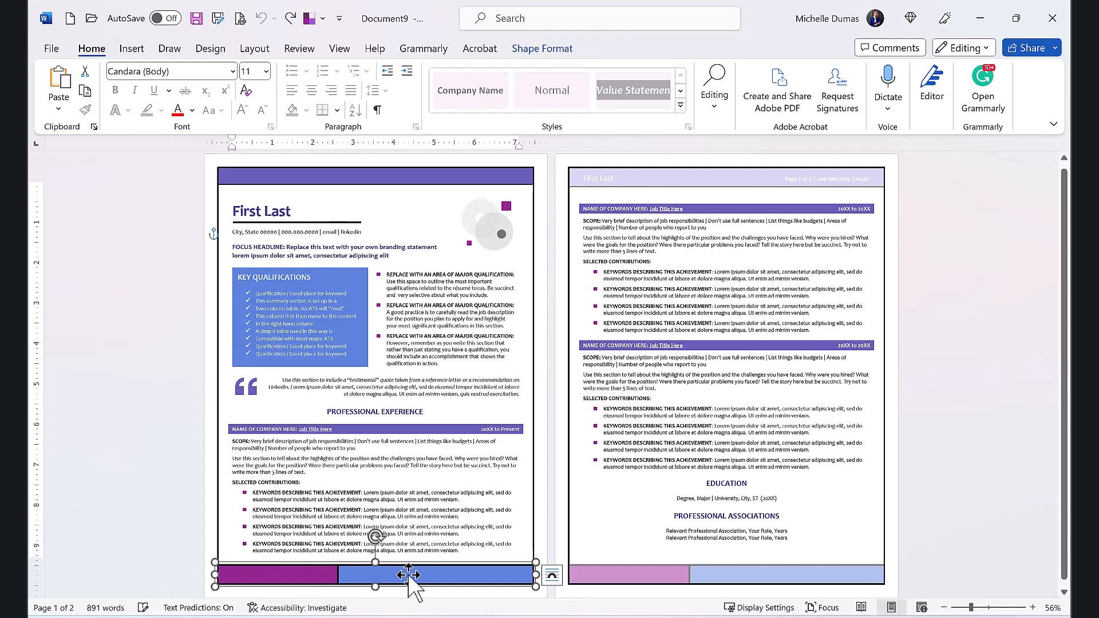
pyautogui.click(408, 575)
pyautogui.click(305, 578)
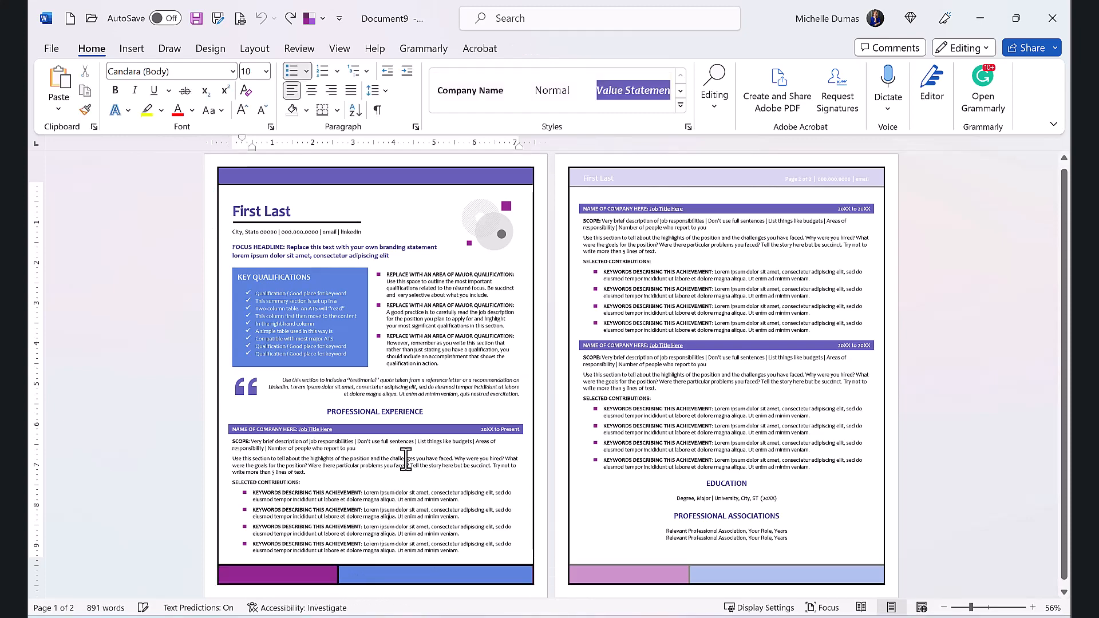
pyautogui.click(382, 522)
# Step: Switch to Document2 and select the blue vertical bar along page 1's edge to inspect it as a shape
pyautogui.moveTo(561, 617)
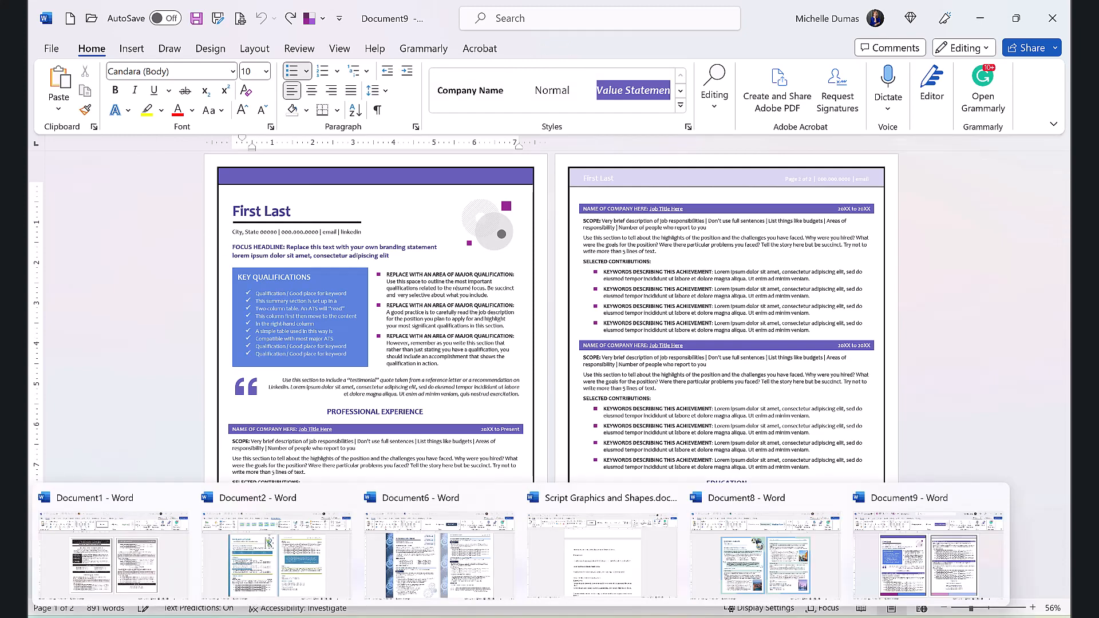
pyautogui.click(252, 576)
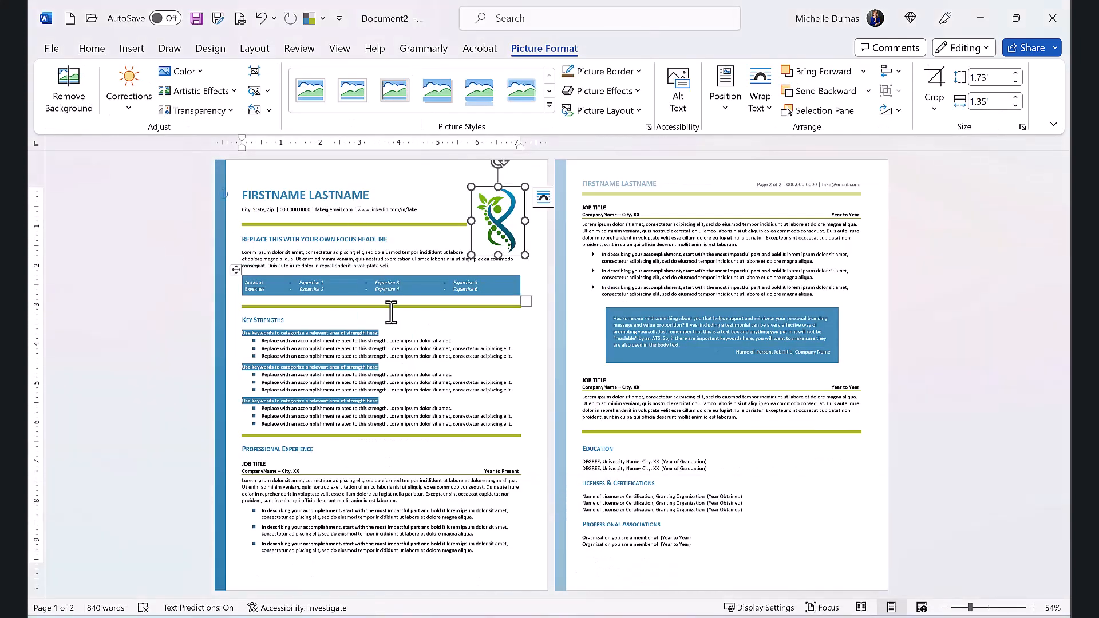
pyautogui.click(471, 390)
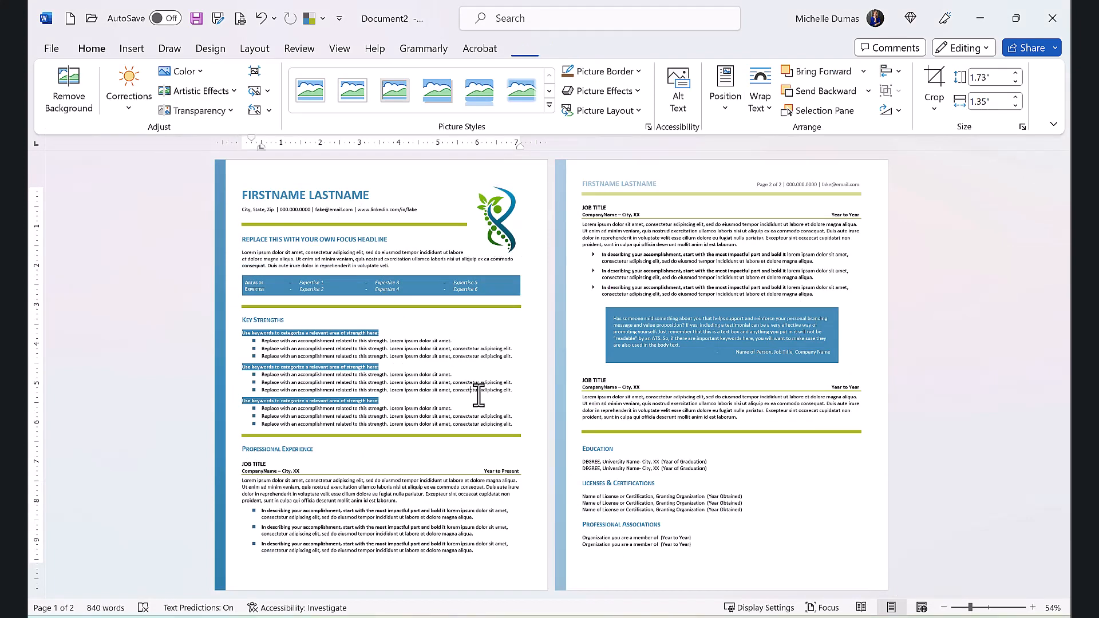
pyautogui.click(222, 172)
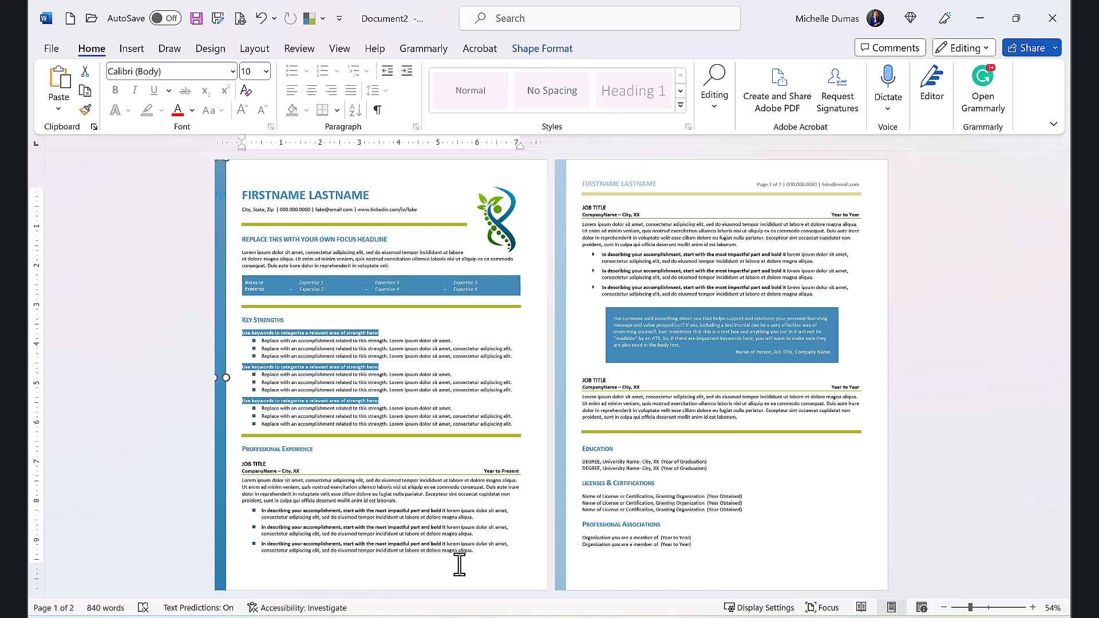
# Step: Switch to Document6 and preview the colour, gradient and texture fills for page 1's gear-patterned sidebar without applying any
pyautogui.moveTo(515, 613)
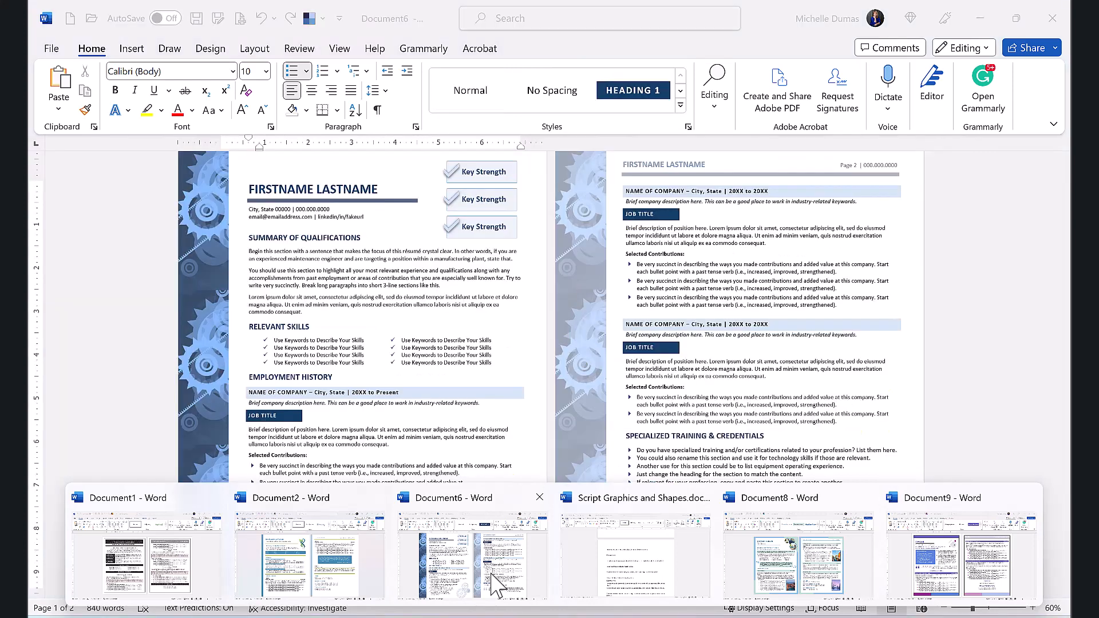
pyautogui.click(495, 584)
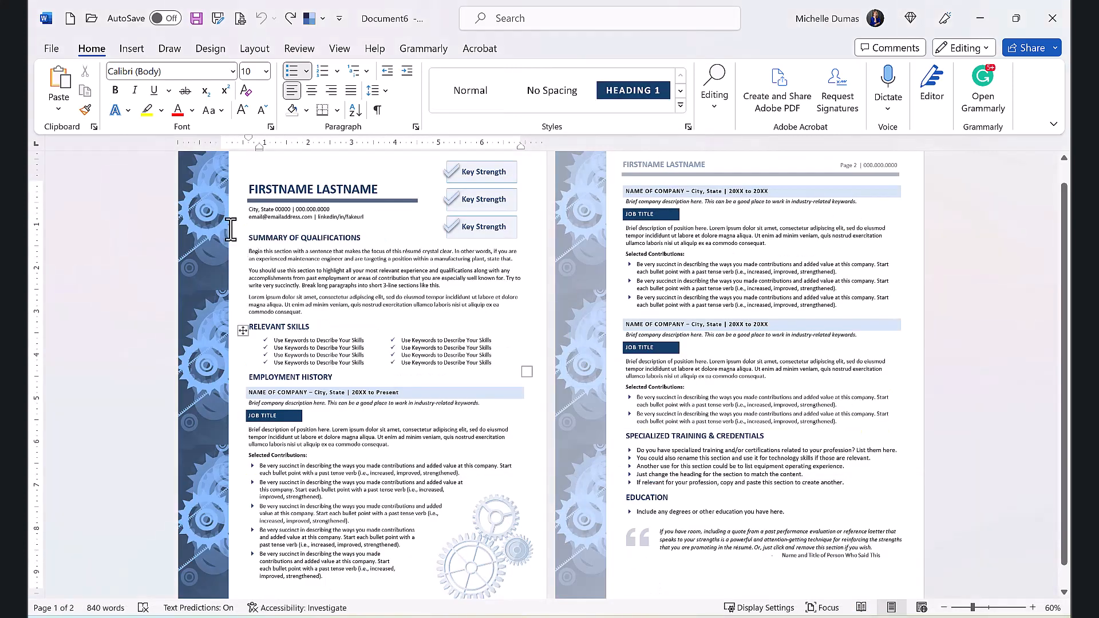
pyautogui.click(210, 175)
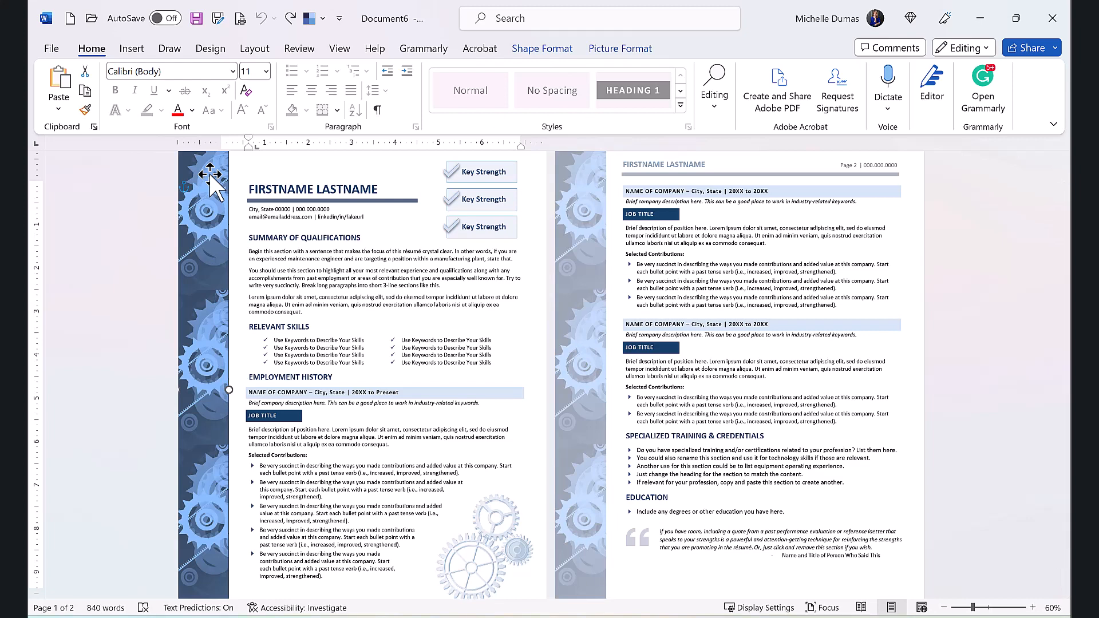
pyautogui.click(611, 53)
pyautogui.click(540, 49)
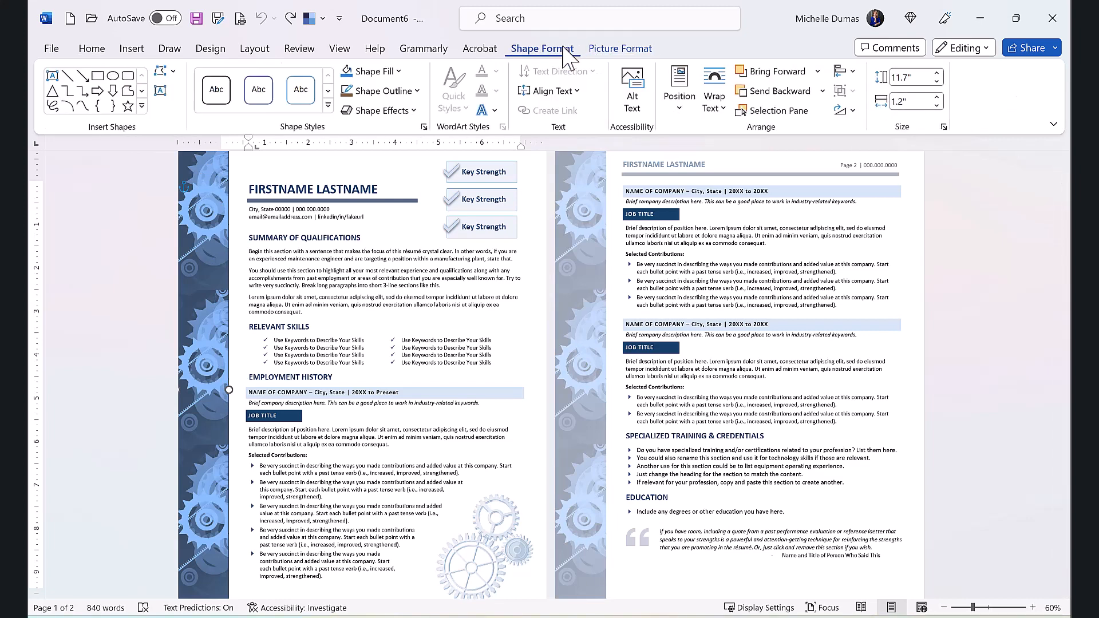
pyautogui.click(399, 72)
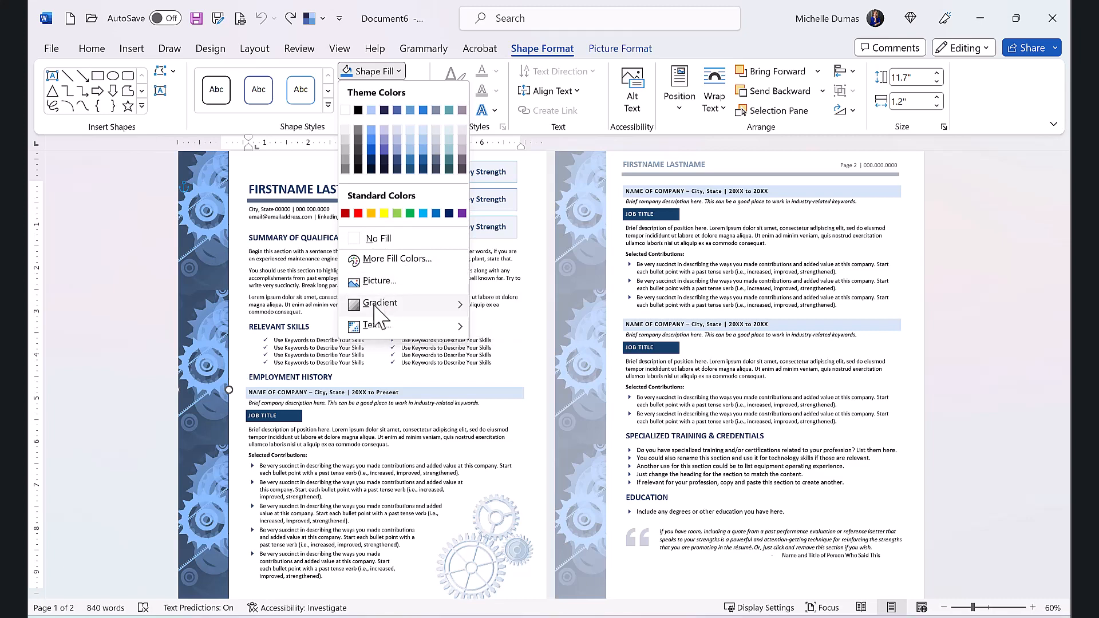
pyautogui.moveTo(380, 303)
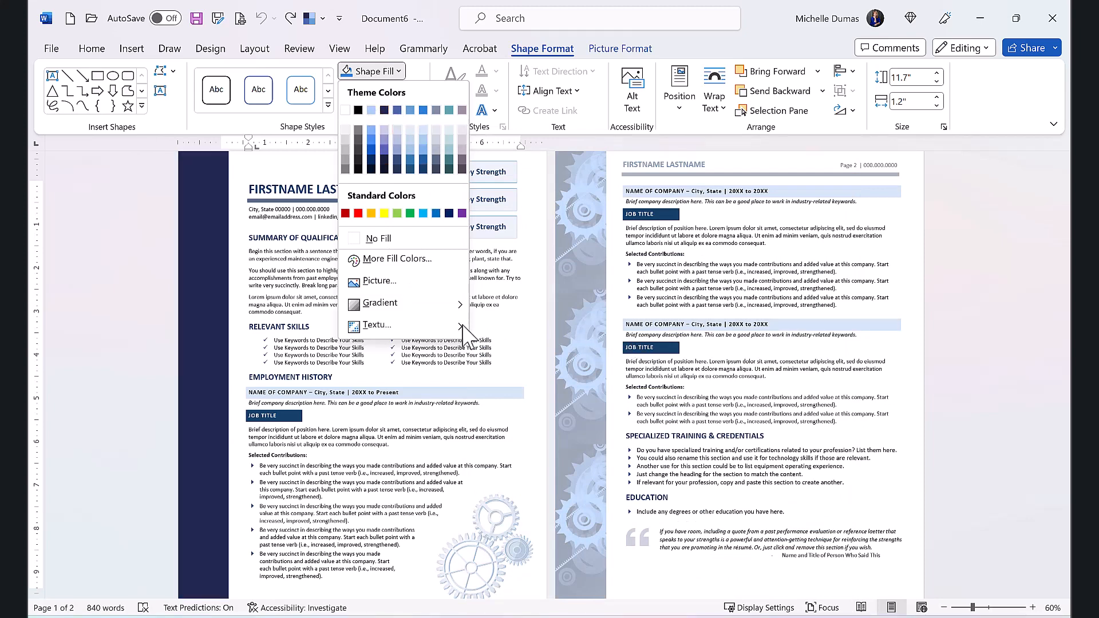
pyautogui.click(435, 388)
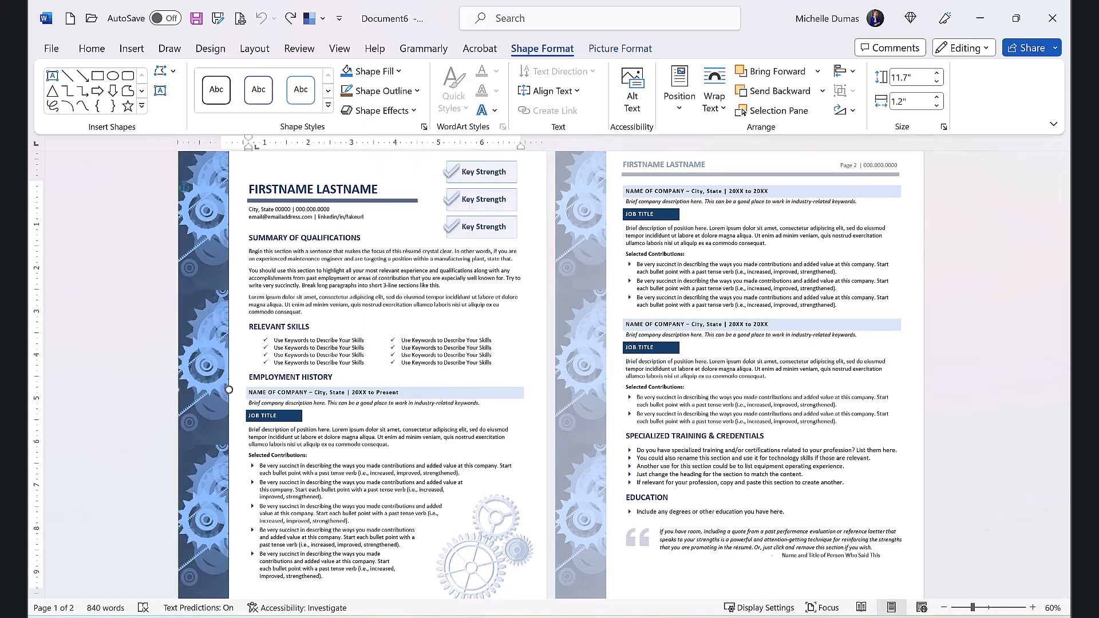